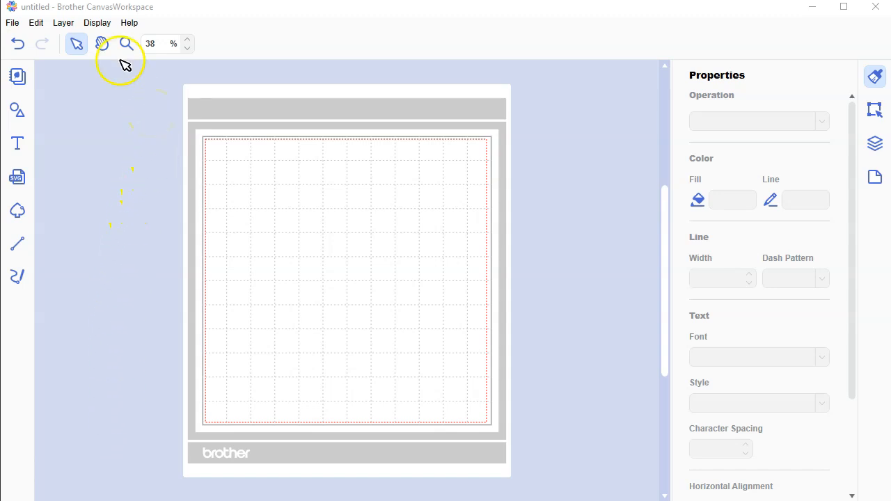
Step: Check the installed CanvasWorkspace version information, then close it
{"action": "left_click", "coordinate": [130, 23]}
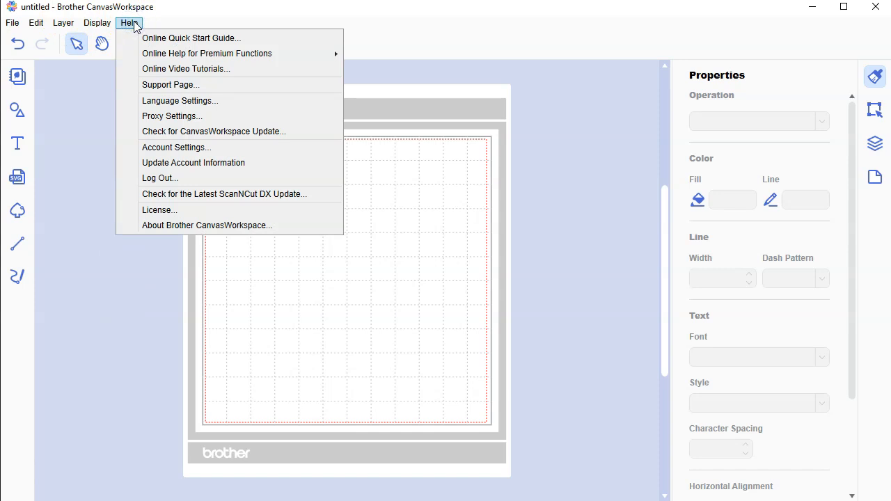
{"action": "left_click", "coordinate": [247, 225]}
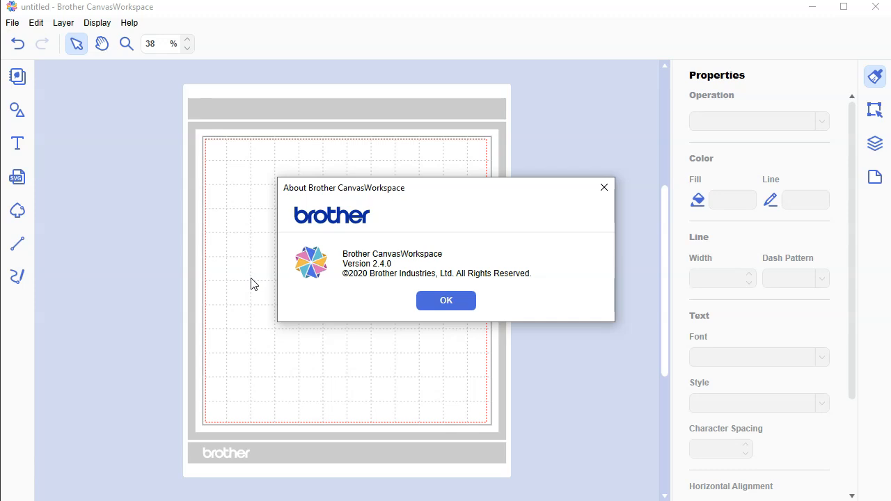
{"action": "left_click", "coordinate": [444, 302]}
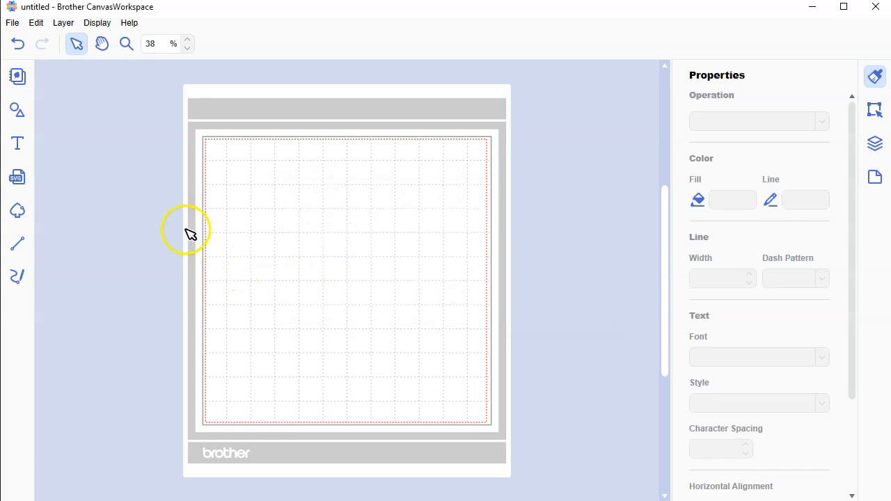
Step: Add a plain square with width and height of 3.45" near the mat's upper-left corner, keeping its aspect ratio
{"action": "left_click", "coordinate": [19, 112]}
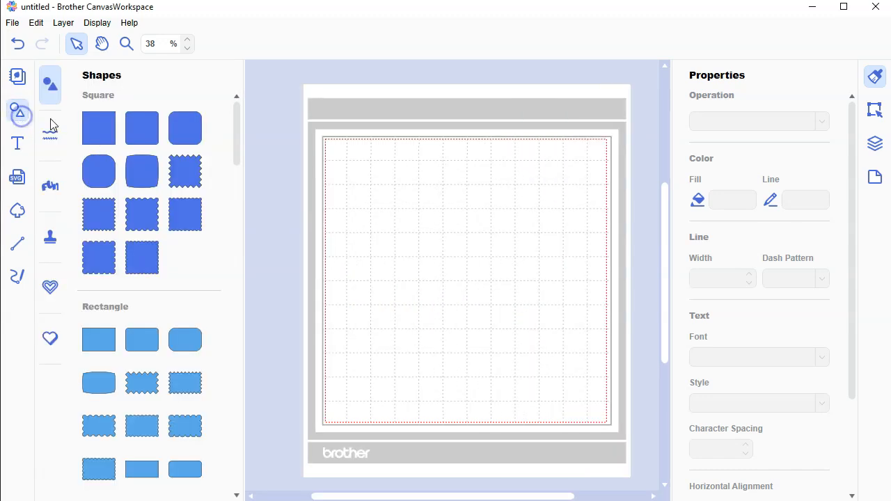
{"action": "left_click", "coordinate": [92, 131]}
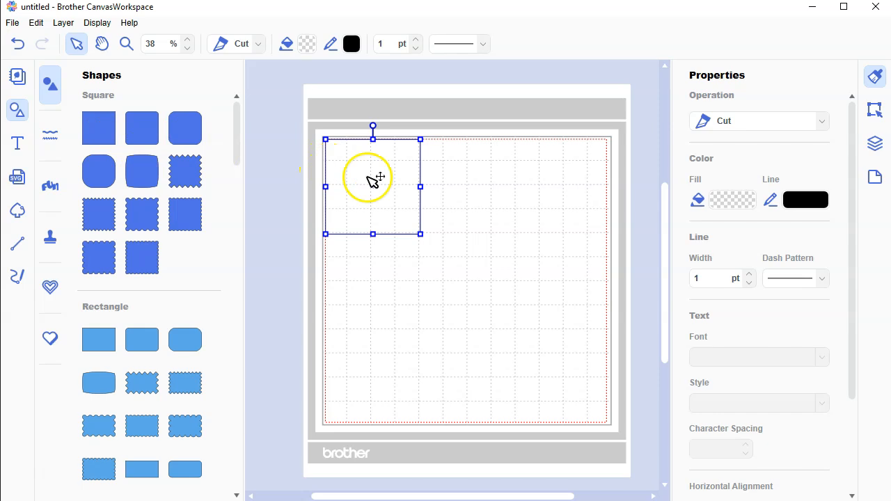
{"action": "left_click", "coordinate": [880, 114]}
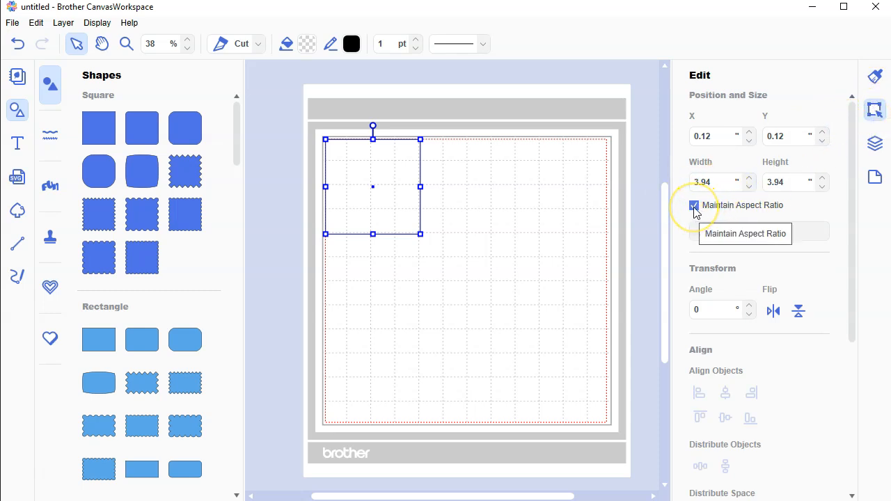
{"action": "left_click_drag", "start_coordinate": [714, 185], "coordinate": [701, 179]}
{"action": "type", "text": "3.4"}
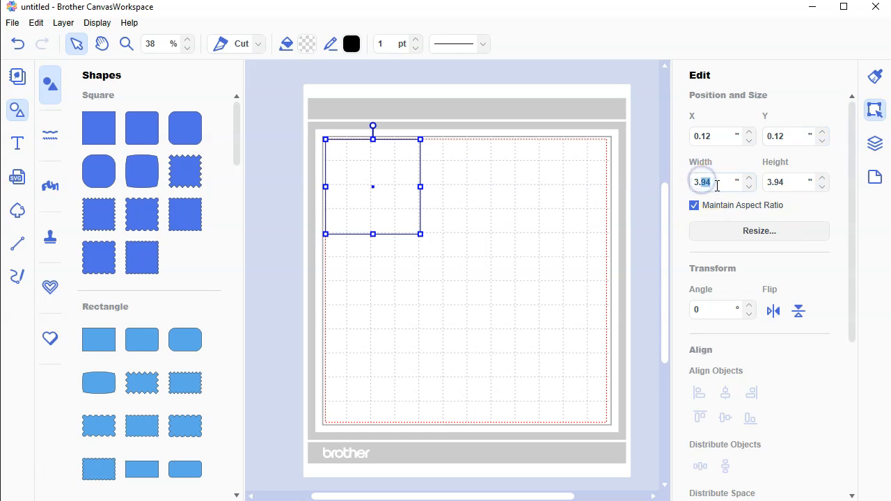
{"action": "type", "text": "5"}
{"action": "key", "text": "Return"}
{"action": "left_click", "coordinate": [711, 186]}
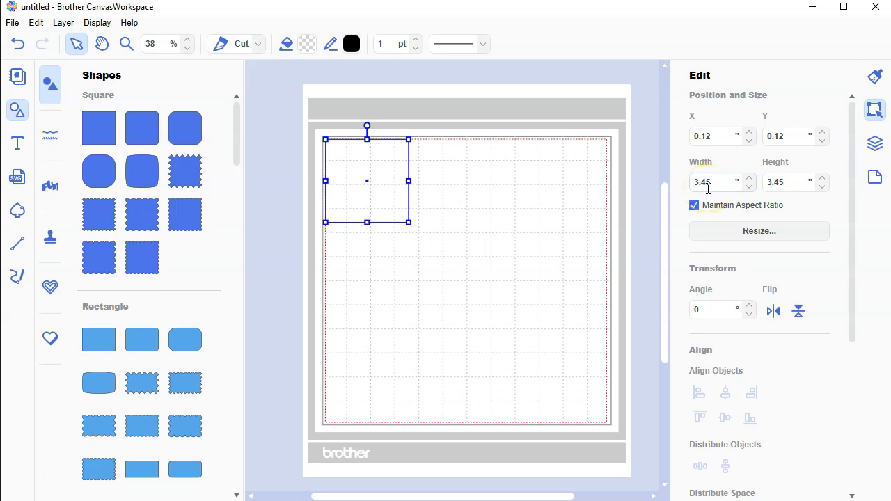
{"action": "left_click_drag", "start_coordinate": [385, 177], "coordinate": [386, 179]}
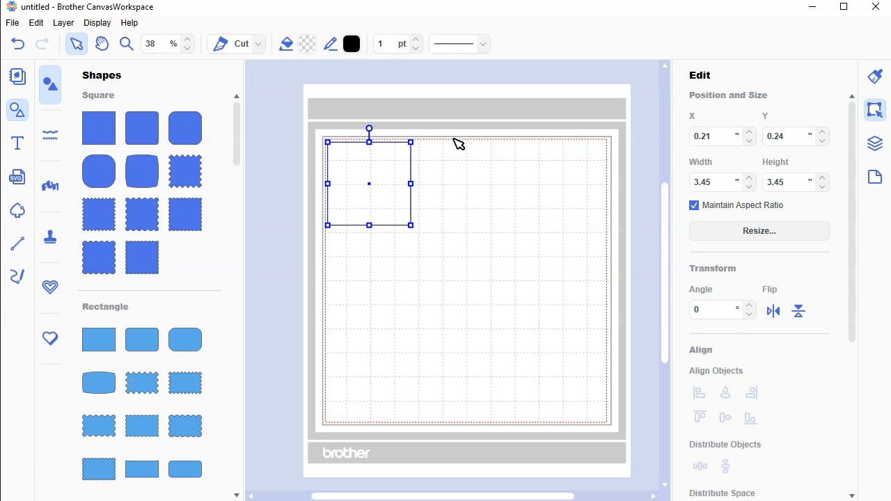
Step: Duplicate the square, place the copy below the original and set its width and height to 3.40"
{"action": "right_click", "coordinate": [399, 174]}
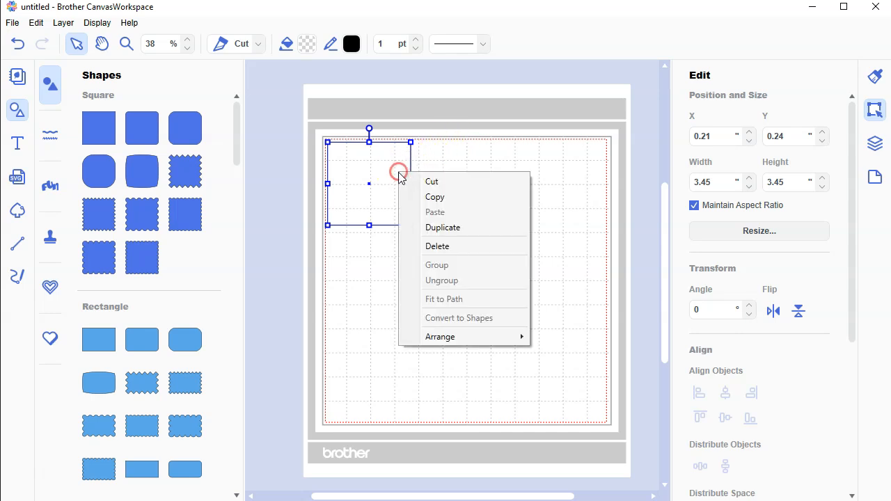
{"action": "left_click", "coordinate": [439, 227]}
{"action": "left_click_drag", "start_coordinate": [388, 189], "coordinate": [403, 278]}
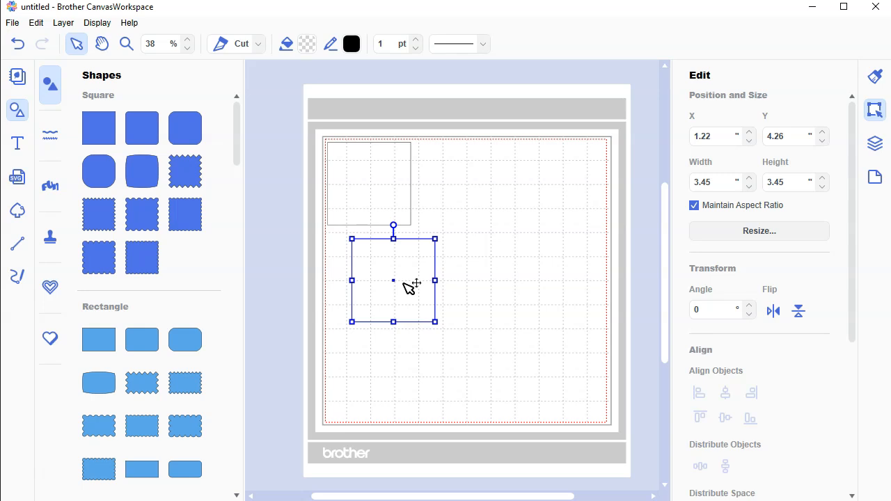
{"action": "left_click", "coordinate": [712, 183]}
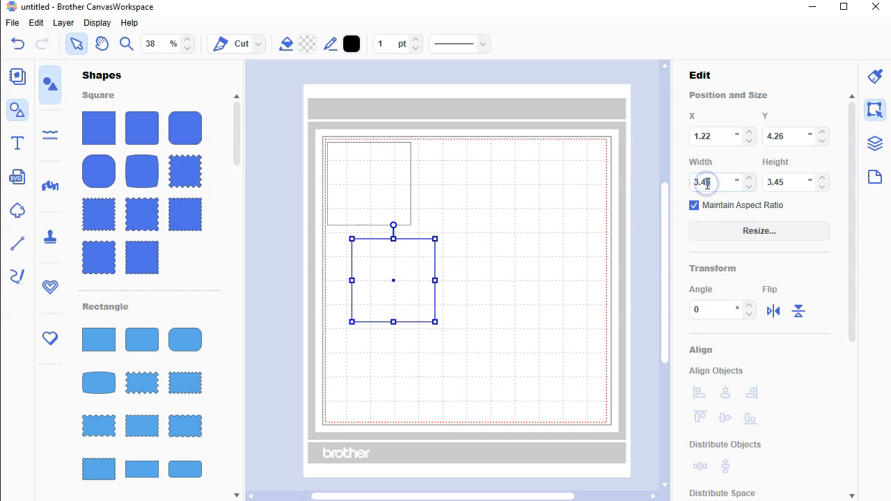
{"action": "key", "text": "BackSpace"}
{"action": "key", "text": "Return"}
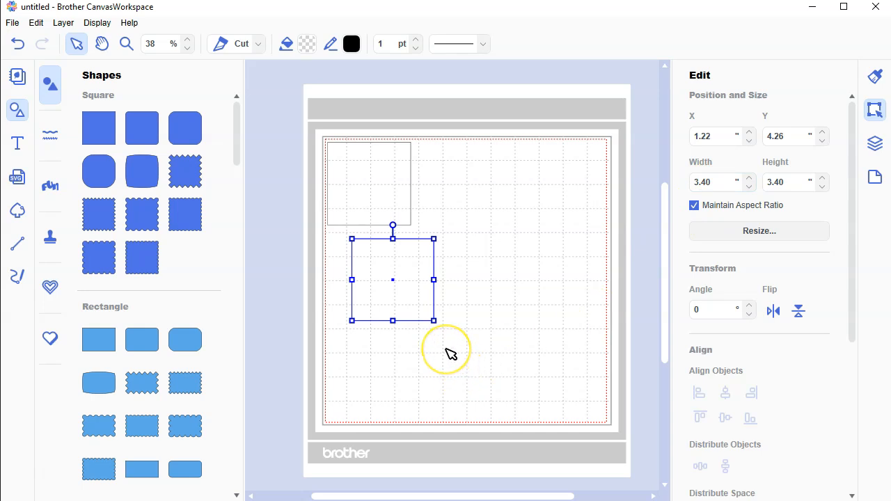
Step: Duplicate the 3.40" square and place the two in the mat's lower-right and lower-left corners
{"action": "right_click", "coordinate": [422, 292]}
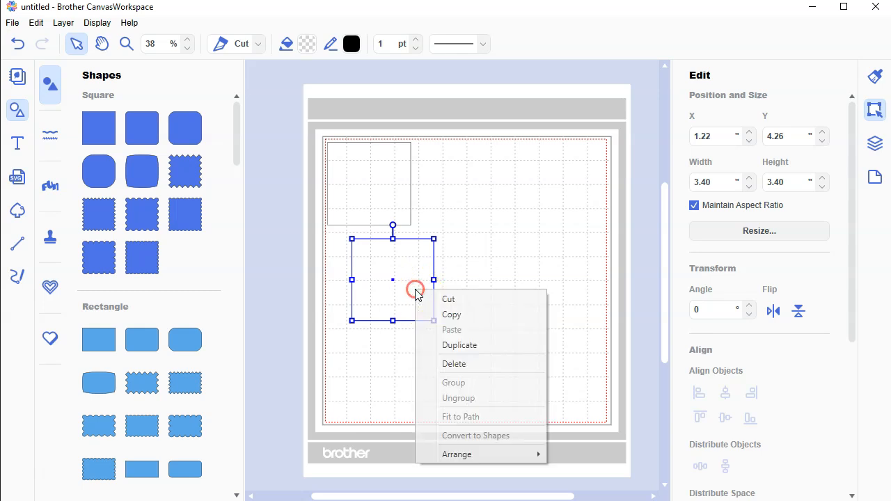
{"action": "left_click", "coordinate": [462, 343]}
{"action": "left_click_drag", "start_coordinate": [411, 289], "coordinate": [572, 381]}
{"action": "left_click_drag", "start_coordinate": [402, 298], "coordinate": [373, 390]}
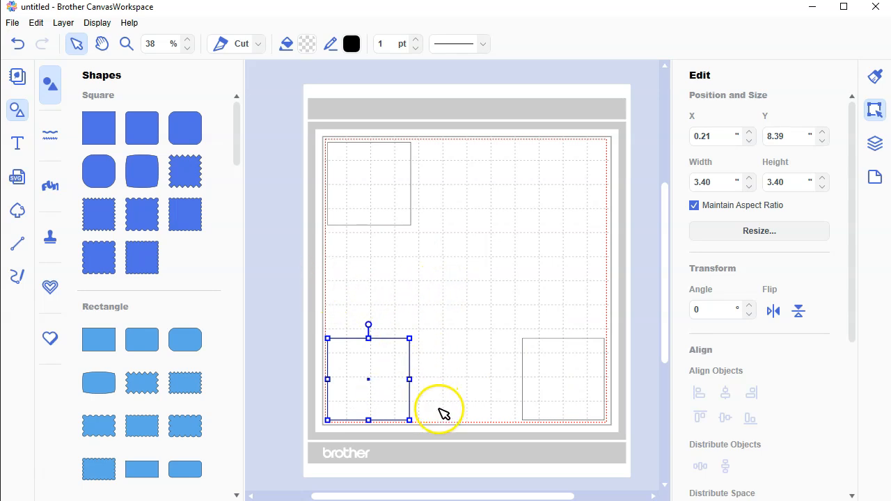
{"action": "left_click", "coordinate": [393, 327]}
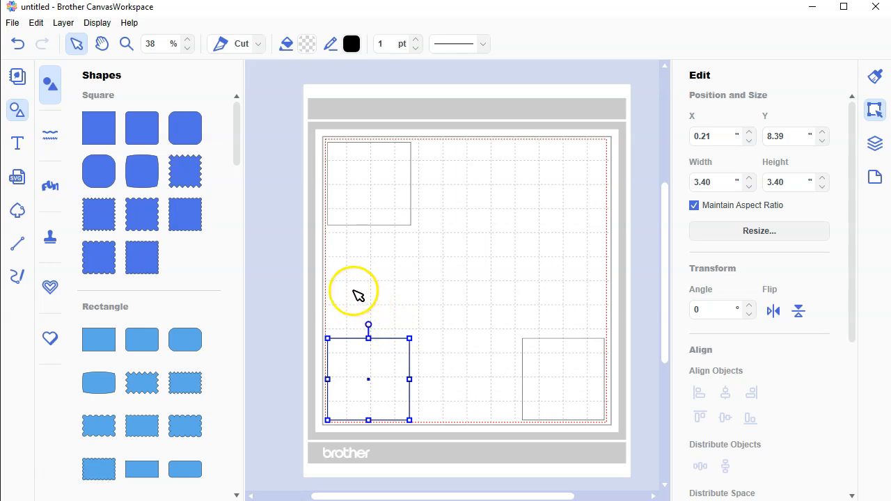
Step: Add another plain square beside the upper-left one and resize it to 3.45" wide by 1.00" high without maintaining the aspect ratio
{"action": "left_click", "coordinate": [104, 142]}
{"action": "left_click_drag", "start_coordinate": [386, 192], "coordinate": [492, 198]}
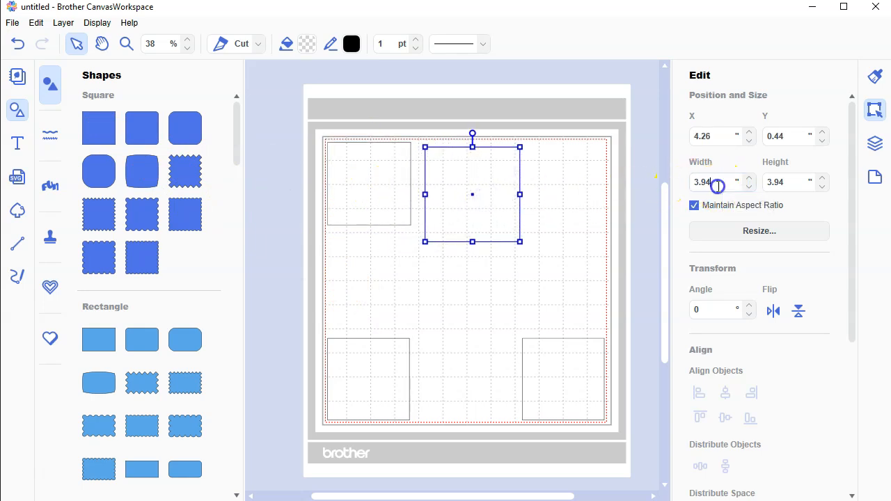
{"action": "left_click", "coordinate": [694, 206]}
{"action": "left_click_drag", "start_coordinate": [715, 184], "coordinate": [699, 184]}
{"action": "type", "text": ".45"}
{"action": "key", "text": "Tab"}
{"action": "type", "text": "1"}
{"action": "key", "text": "Return"}
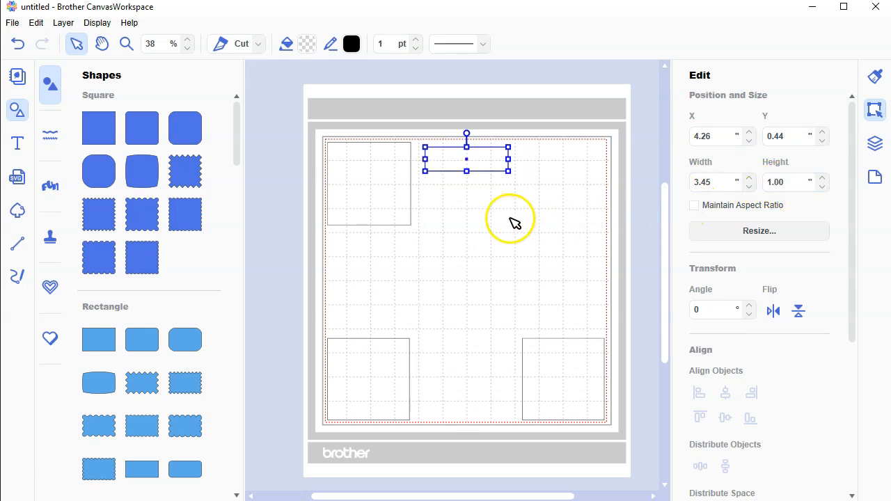
Step: Duplicate the 3.45" by 1.00" strip and stack both strips directly beneath the upper-left square
{"action": "right_click", "coordinate": [488, 167]}
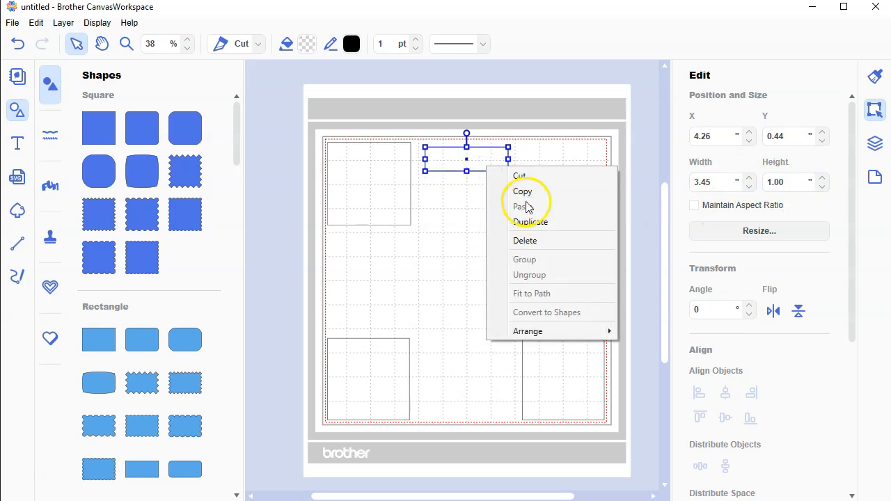
{"action": "left_click", "coordinate": [529, 221]}
{"action": "left_click_drag", "start_coordinate": [506, 173], "coordinate": [397, 246]}
{"action": "left_click_drag", "start_coordinate": [465, 167], "coordinate": [369, 268]}
{"action": "left_click", "coordinate": [494, 264]}
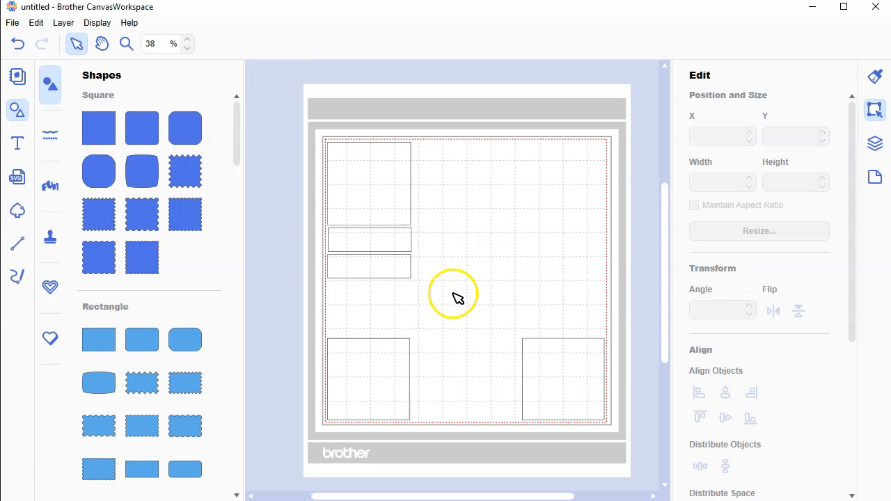
Step: Make two duplicates of the lower strip in the upper-left stack
{"action": "left_click_drag", "start_coordinate": [448, 302], "coordinate": [382, 273]}
{"action": "right_click", "coordinate": [386, 268]}
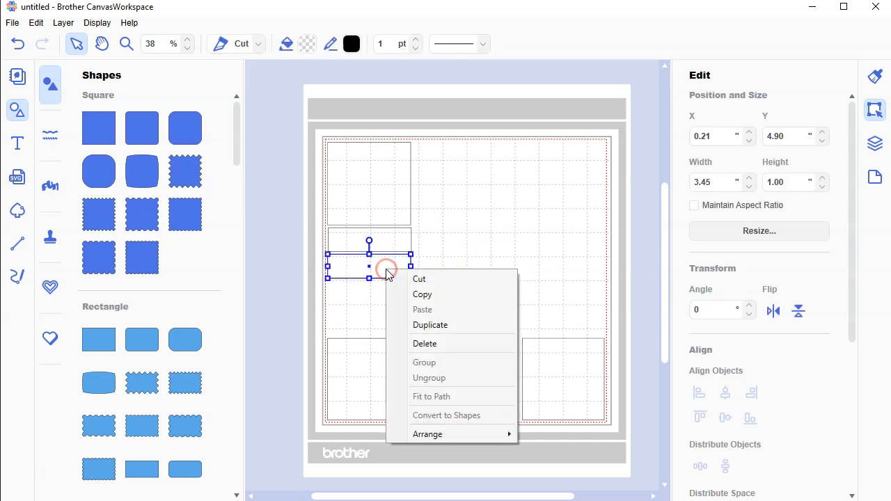
{"action": "left_click", "coordinate": [430, 326]}
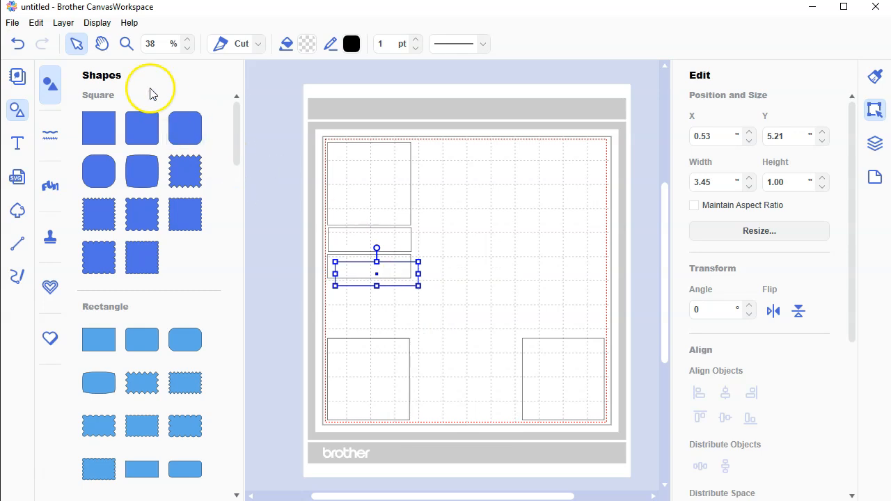
{"action": "left_click", "coordinate": [63, 23]}
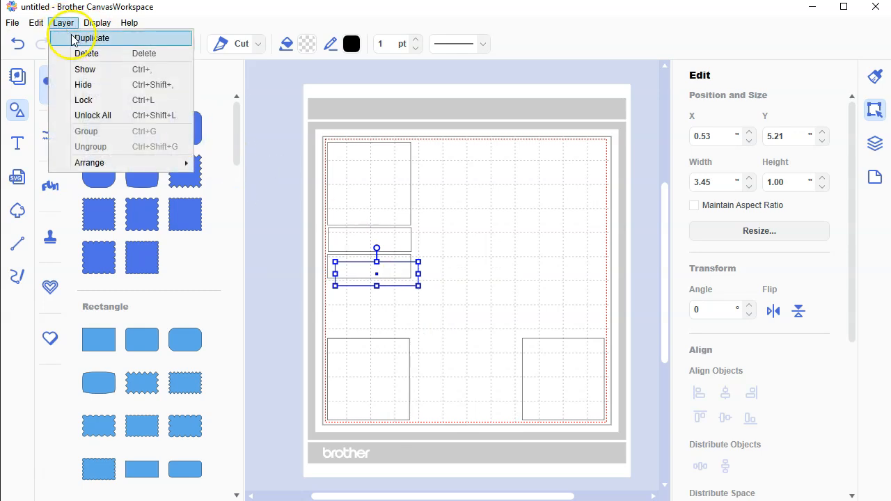
{"action": "left_click", "coordinate": [77, 38]}
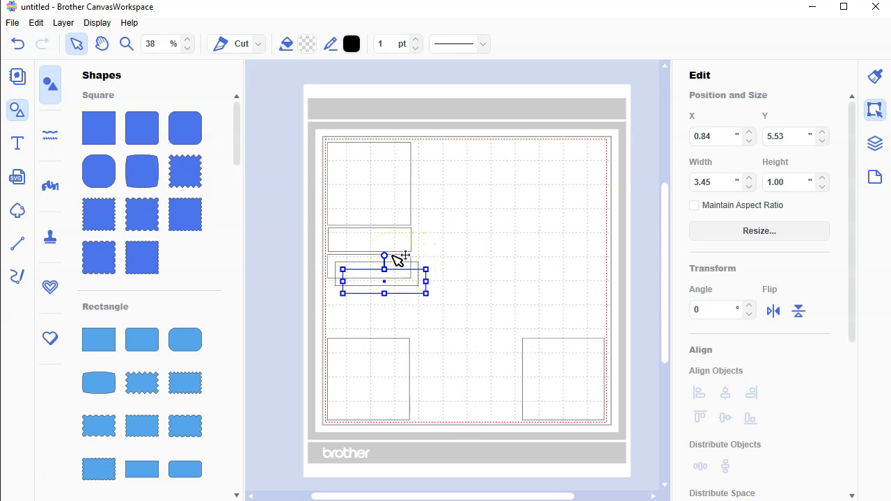
Step: Rotate the two new strips 90° and place them side by side to the right of the lower-left square
{"action": "left_click_drag", "start_coordinate": [385, 252], "coordinate": [424, 364]}
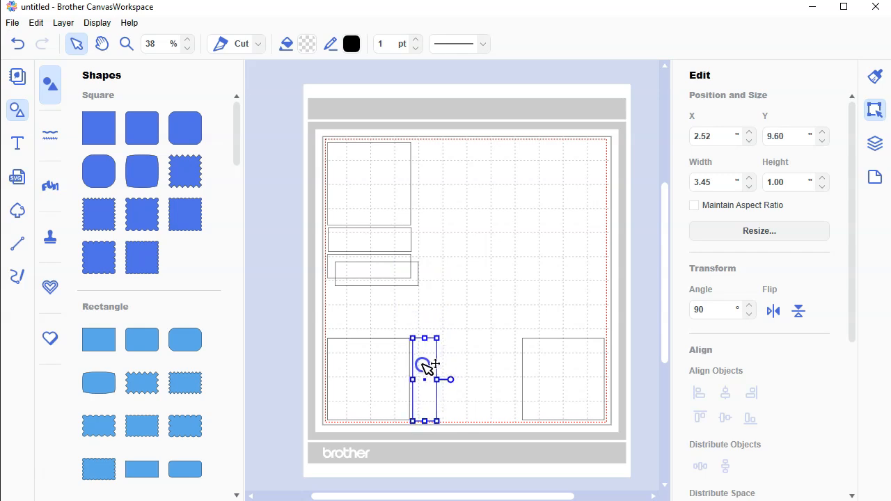
{"action": "left_click", "coordinate": [390, 276]}
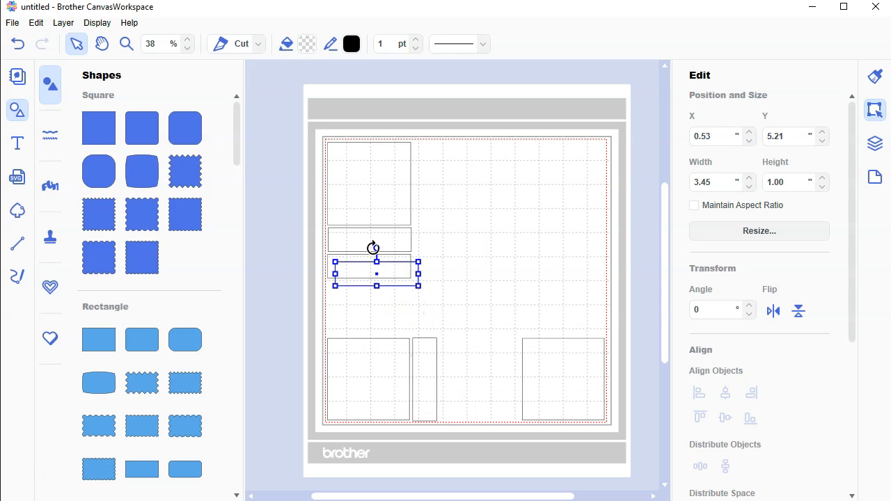
{"action": "left_click_drag", "start_coordinate": [377, 248], "coordinate": [449, 361]}
{"action": "left_click", "coordinate": [425, 364]}
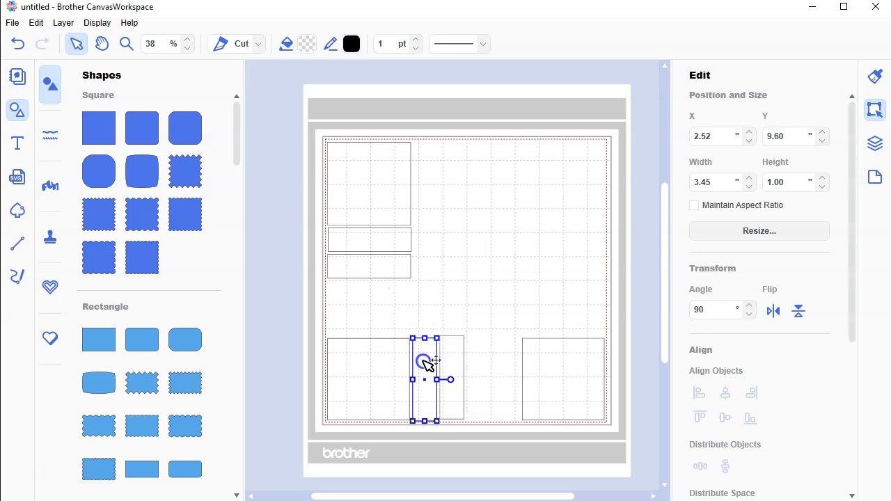
{"action": "left_click", "coordinate": [465, 350]}
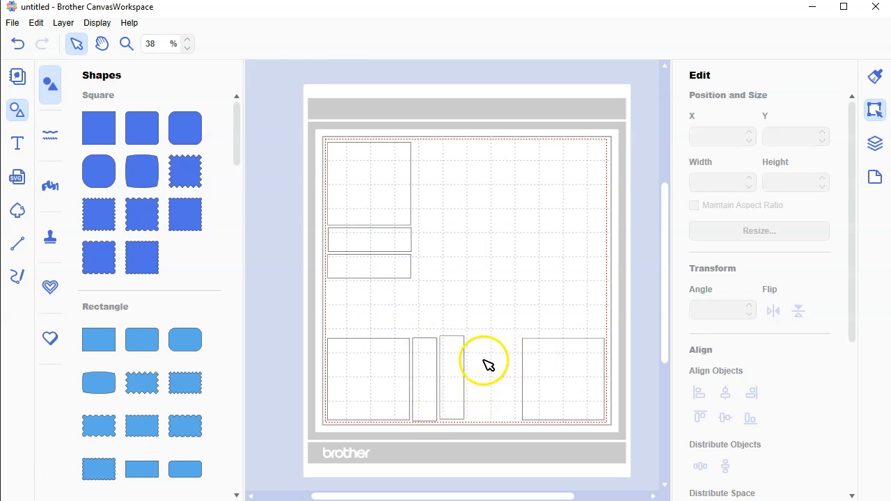
Step: Align the lower-left square and its two strips along their bottom edges, and the upper-left square and its strips along their left edges
{"action": "left_click_drag", "start_coordinate": [484, 420], "coordinate": [354, 378]}
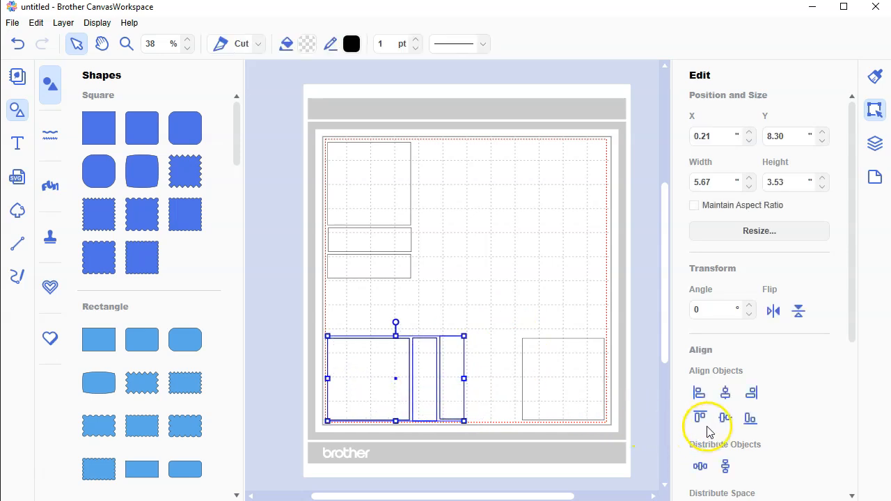
{"action": "left_click", "coordinate": [749, 418]}
{"action": "left_click_drag", "start_coordinate": [440, 300], "coordinate": [355, 187]}
{"action": "left_click", "coordinate": [700, 395]}
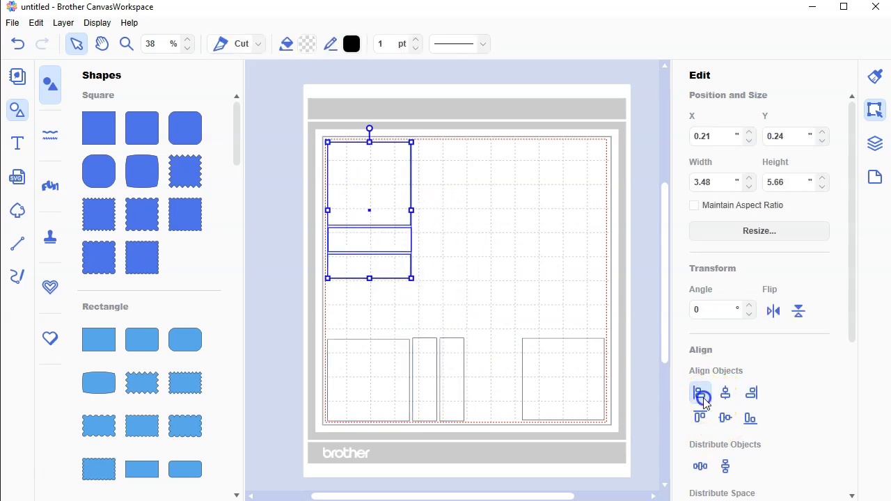
{"action": "left_click", "coordinate": [509, 262]}
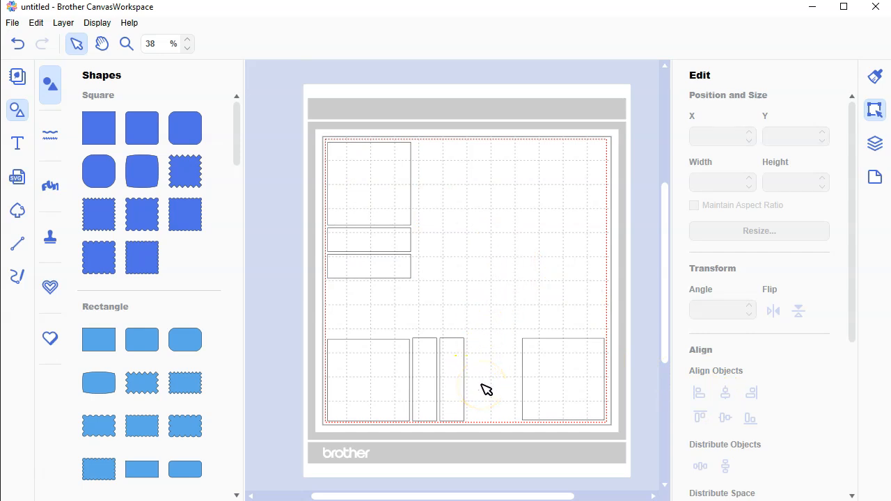
Step: Examine the squares and strips on the mat one by one, checking the size of each piece
{"action": "left_click", "coordinate": [355, 181]}
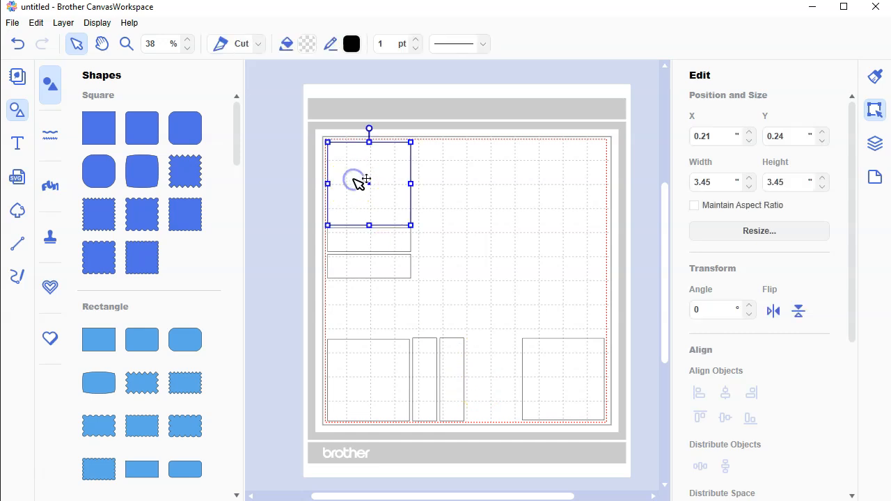
{"action": "left_click", "coordinate": [368, 241]}
{"action": "left_click", "coordinate": [363, 272]}
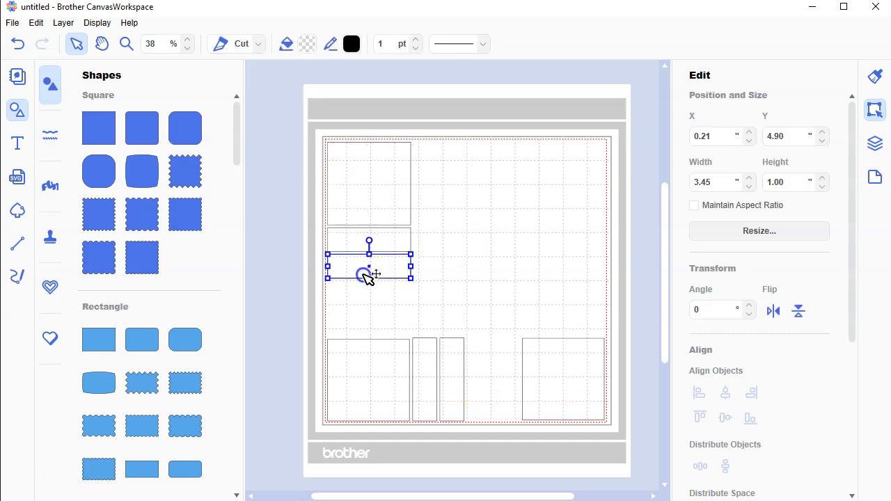
{"action": "left_click", "coordinate": [430, 385]}
{"action": "left_click", "coordinate": [453, 388]}
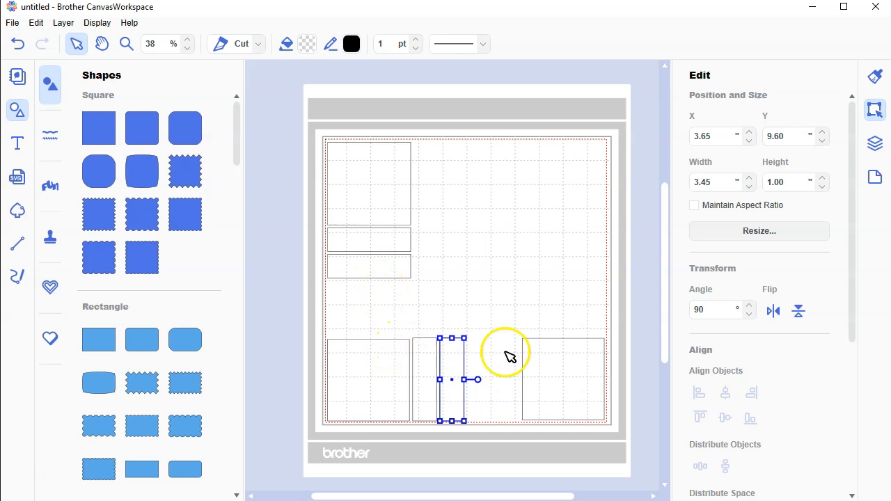
{"action": "left_click", "coordinate": [388, 374]}
{"action": "left_click", "coordinate": [561, 378]}
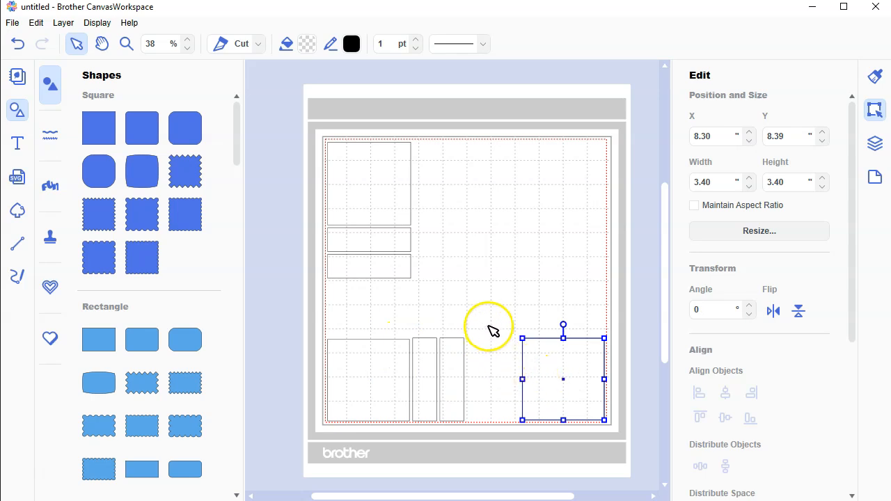
Step: Duplicate the outer strip beside the lower-left square, move the copy near the upper-left square, and set its width to 3.25"
{"action": "left_click", "coordinate": [460, 360]}
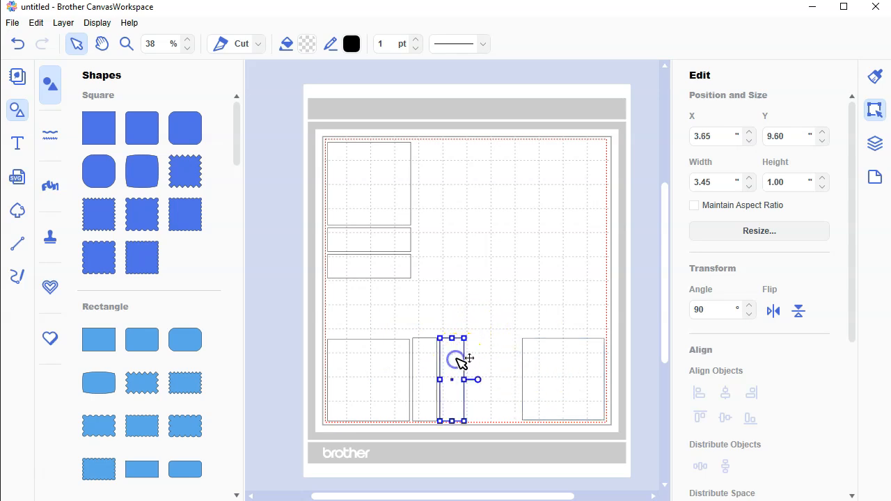
{"action": "right_click", "coordinate": [460, 360]}
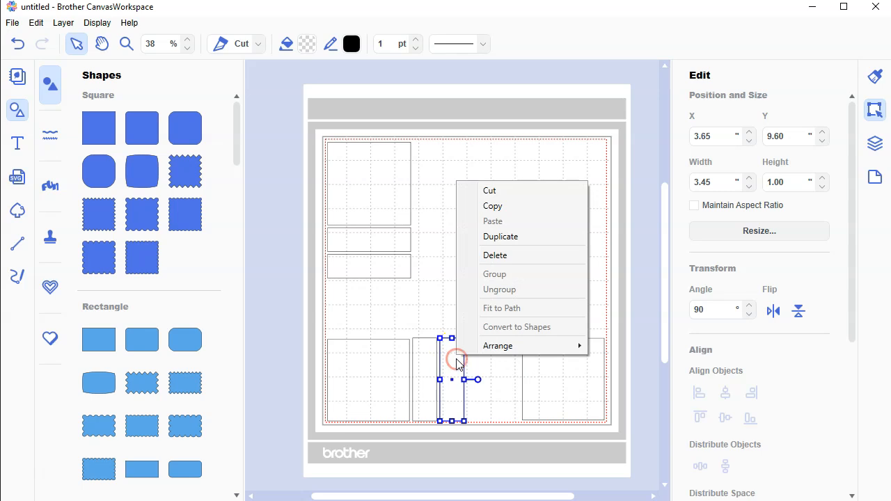
{"action": "left_click", "coordinate": [497, 237]}
{"action": "left_click_drag", "start_coordinate": [462, 385], "coordinate": [452, 209]}
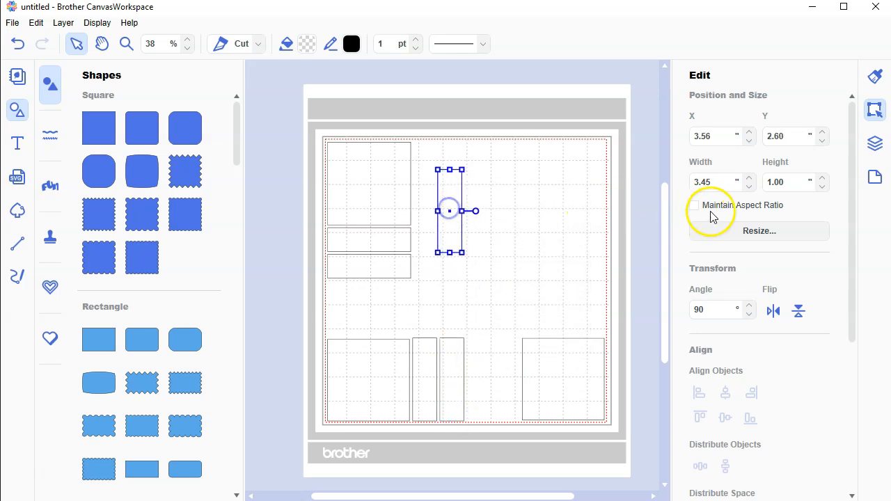
{"action": "left_click", "coordinate": [707, 182]}
{"action": "left_click_drag", "start_coordinate": [702, 182], "coordinate": [715, 182]}
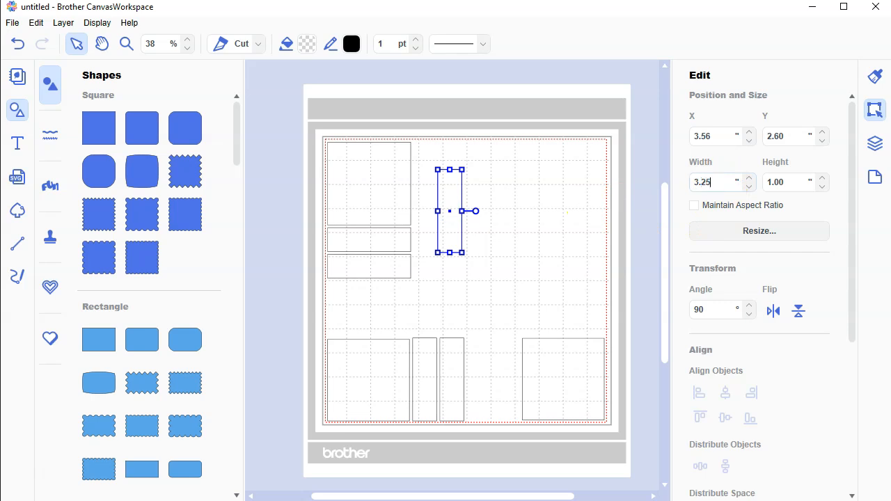
{"action": "key", "text": "Return"}
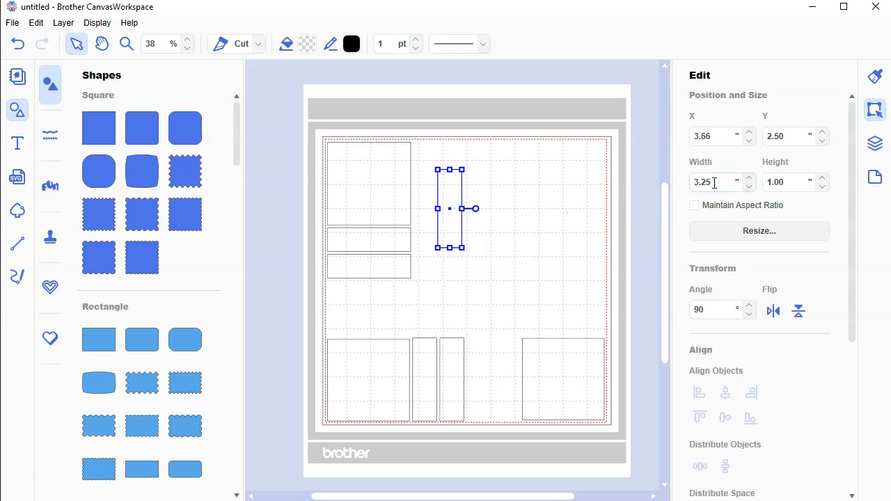
{"action": "left_click", "coordinate": [527, 266]}
Step: Duplicate the 3.25" strip and place both strips upright, side by side, to the right of the upper-left square
{"action": "left_click", "coordinate": [449, 224]}
{"action": "right_click", "coordinate": [447, 225]}
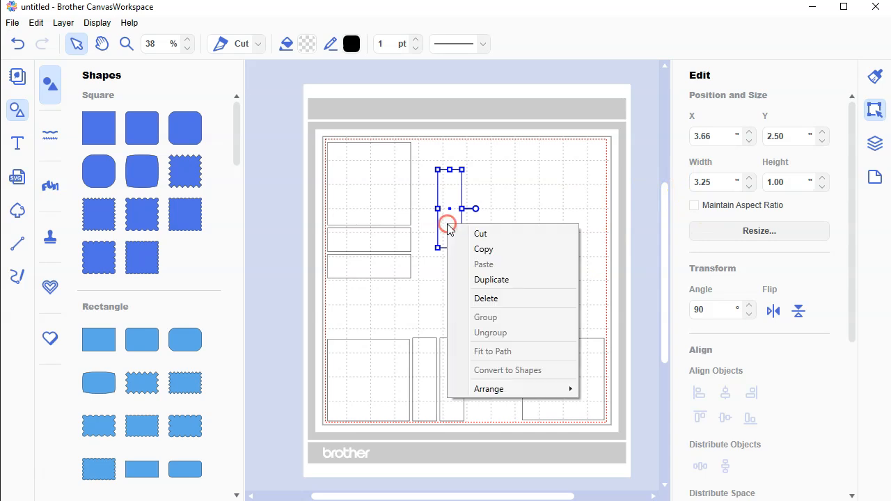
{"action": "left_click", "coordinate": [501, 280]}
{"action": "left_click_drag", "start_coordinate": [461, 237], "coordinate": [430, 205]}
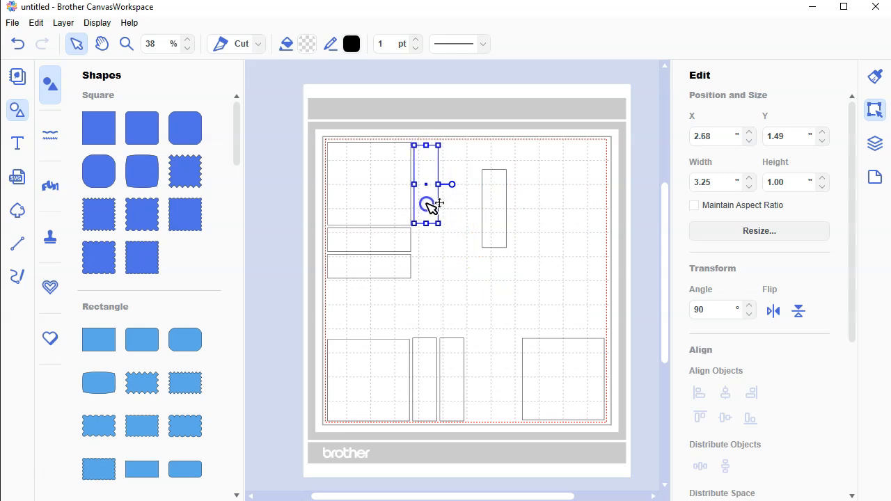
{"action": "left_click_drag", "start_coordinate": [506, 239], "coordinate": [464, 209]}
{"action": "left_click", "coordinate": [507, 261]}
{"action": "left_click_drag", "start_coordinate": [479, 255], "coordinate": [428, 198]}
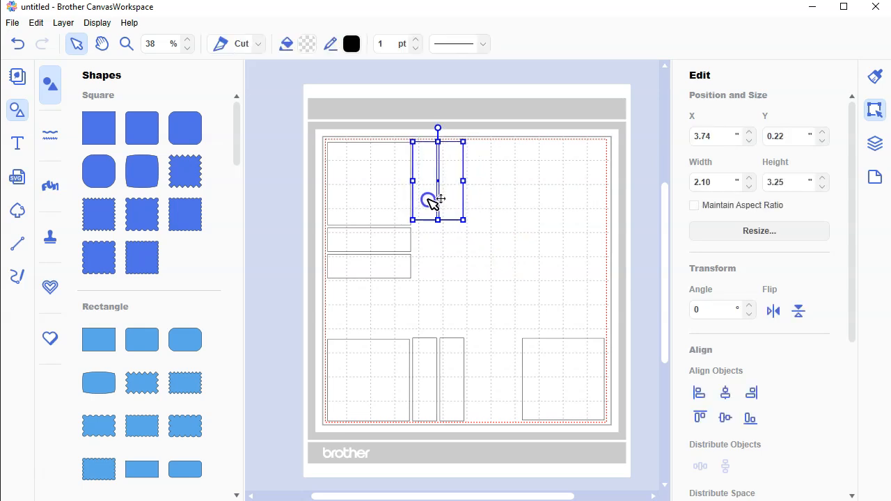
{"action": "left_click", "coordinate": [507, 218]}
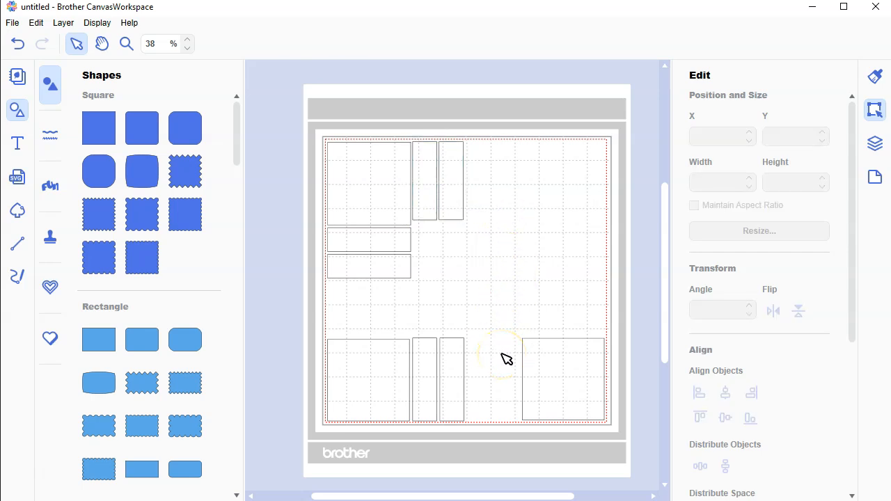
Step: Add a plain square in the mat's upper-right corner and resize it to 5.25" wide by 4.00" high, within the cutting area
{"action": "left_click", "coordinate": [100, 124]}
{"action": "left_click_drag", "start_coordinate": [334, 167], "coordinate": [527, 175]}
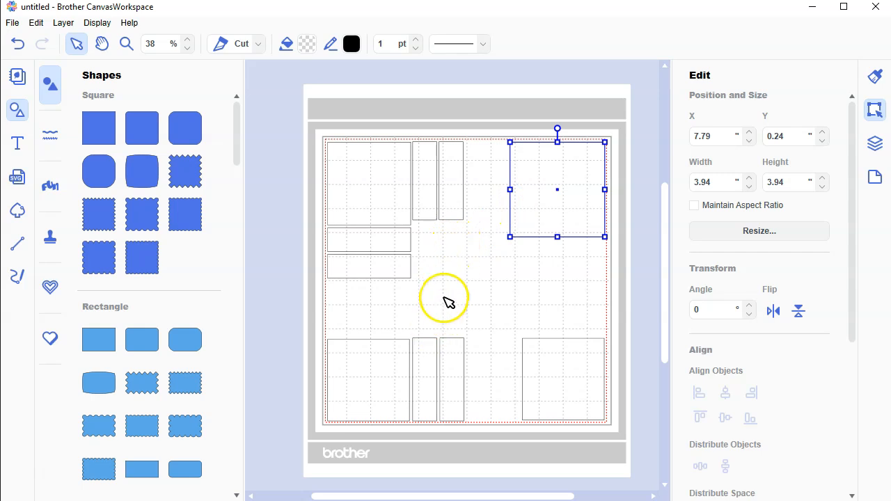
{"action": "double_click", "coordinate": [694, 185]}
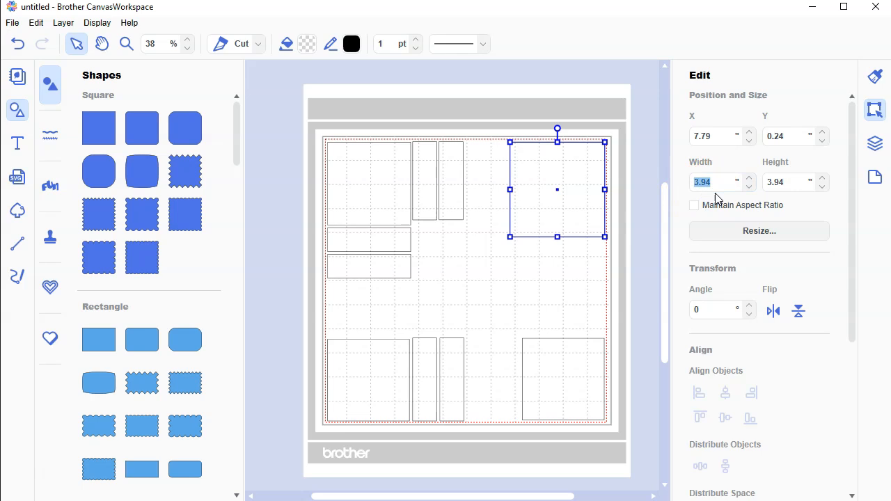
{"action": "type", "text": "5.25"}
{"action": "left_click", "coordinate": [766, 181]}
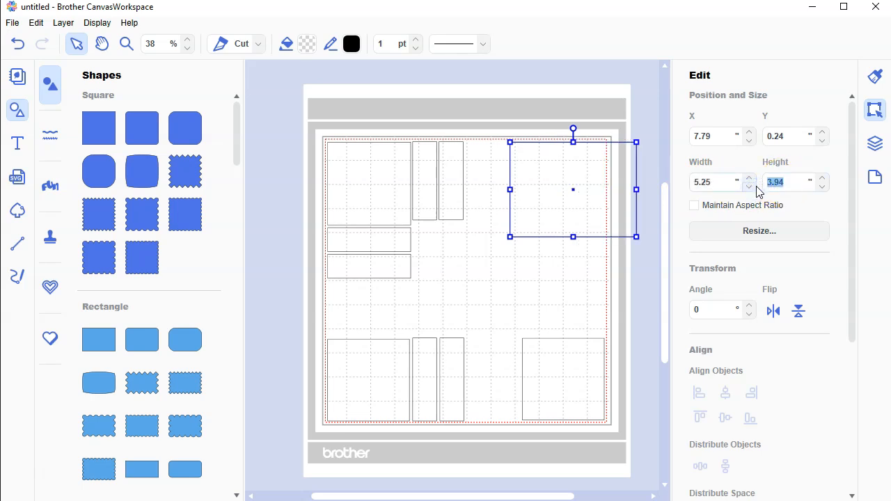
{"action": "type", "text": "4"}
{"action": "left_click", "coordinate": [755, 193]}
{"action": "left_click_drag", "start_coordinate": [573, 215], "coordinate": [540, 217]}
{"action": "left_click", "coordinate": [513, 299]}
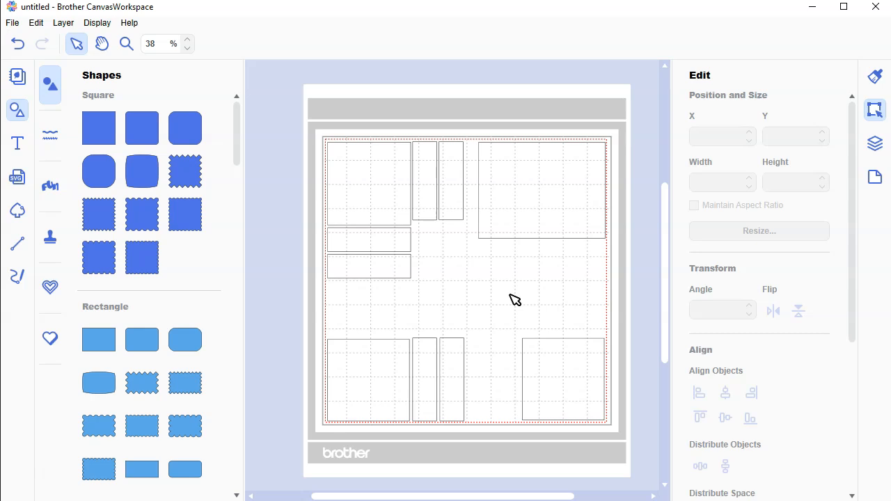
{"action": "left_click", "coordinate": [515, 293]}
Step: Save the layout as a CWPRJ project named Practice_Template in the CanvasWorkspace documents folder
{"action": "left_click", "coordinate": [13, 22]}
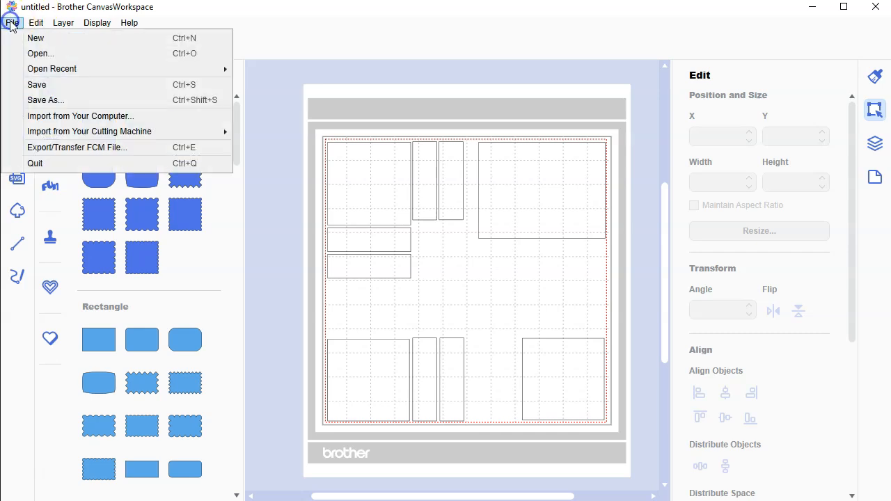
{"action": "left_click", "coordinate": [38, 101]}
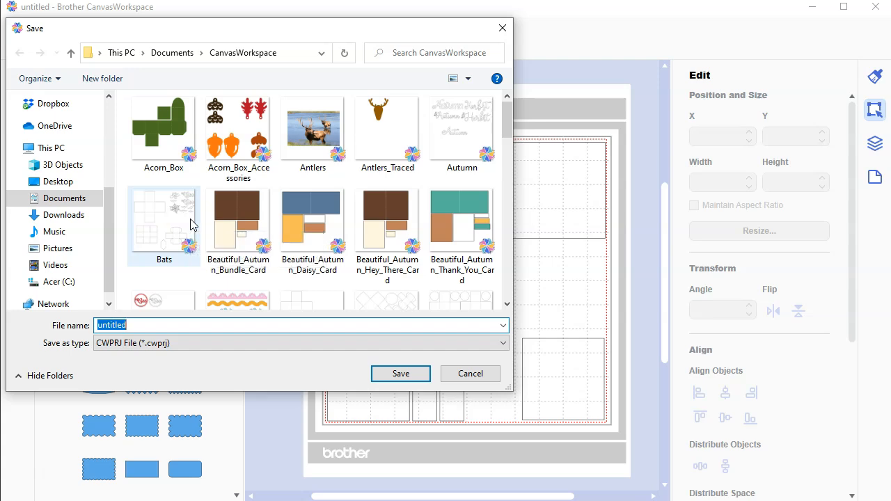
{"action": "type", "text": "S"}
{"action": "key", "text": "BackSpace"}
{"action": "type", "text": "Practice_"}
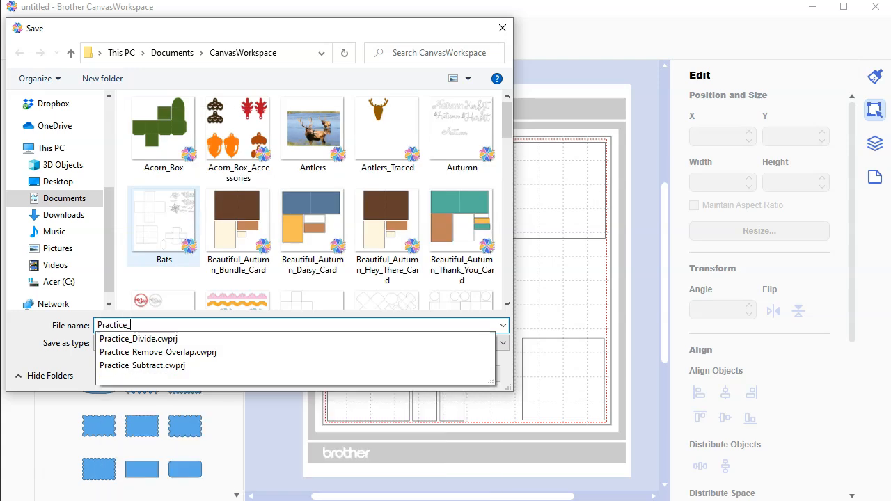
{"action": "type", "text": "Template"}
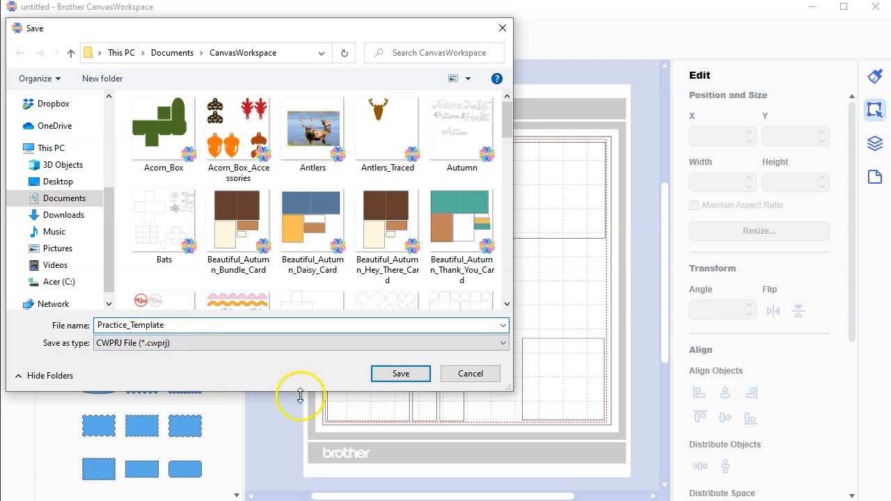
{"action": "left_click", "coordinate": [401, 374]}
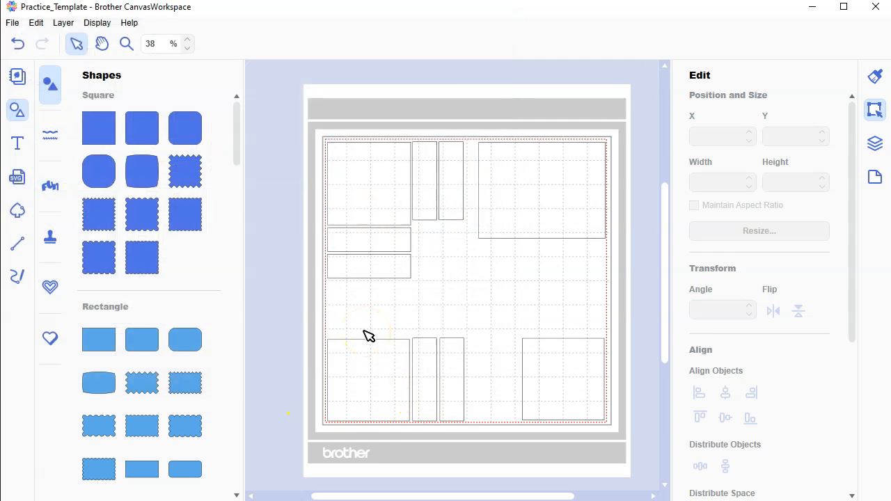
Step: Examine the methods for exporting or transferring the layout as an FCM file, including internet and USB cable transfer
{"action": "left_click", "coordinate": [7, 24]}
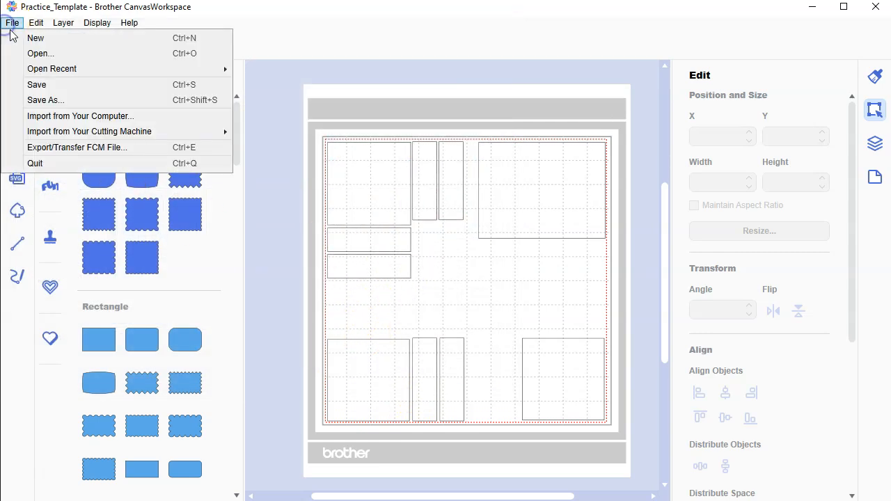
{"action": "left_click", "coordinate": [78, 153]}
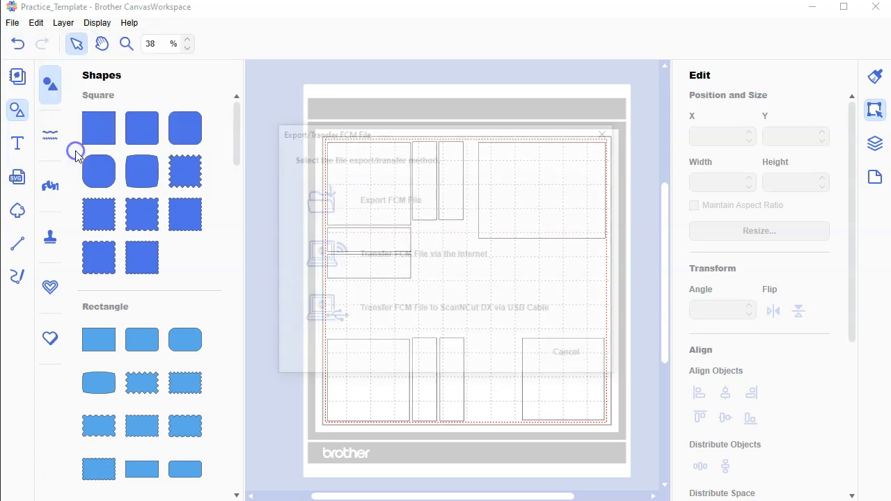
{"action": "left_click", "coordinate": [383, 269]}
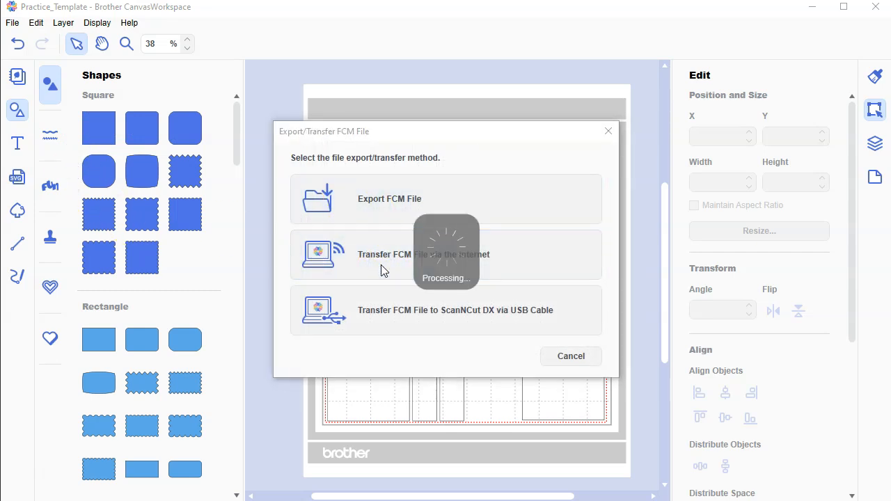
{"action": "left_click", "coordinate": [599, 291]}
{"action": "left_click", "coordinate": [11, 25]}
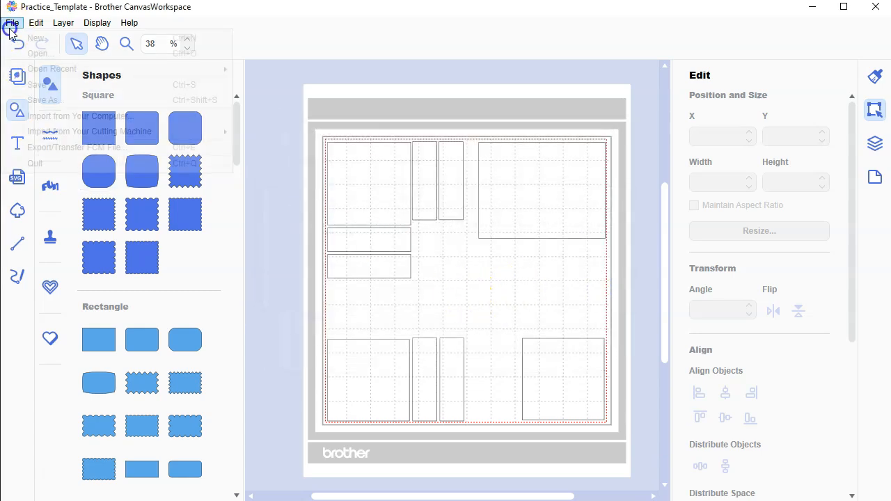
{"action": "left_click", "coordinate": [56, 147]}
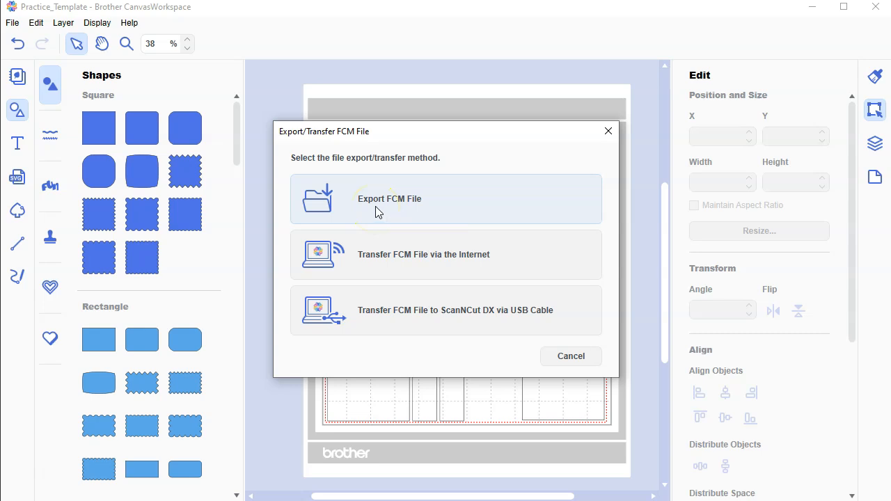
{"action": "left_click", "coordinate": [366, 206]}
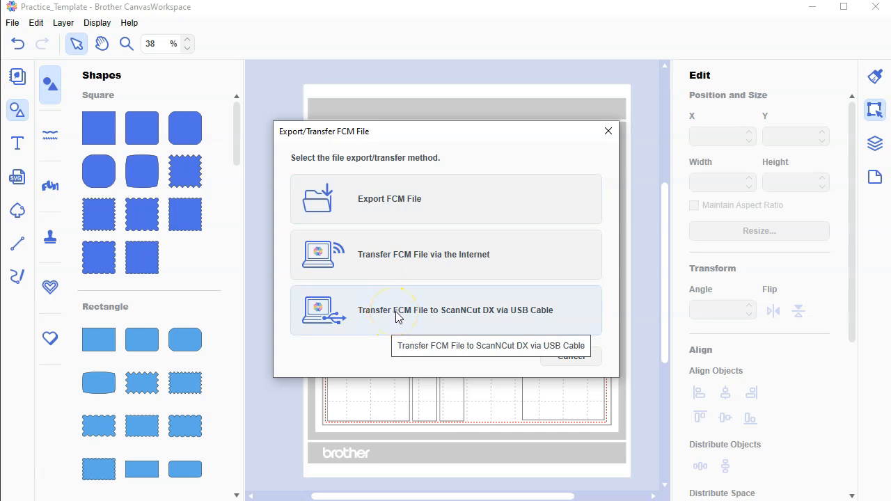
{"action": "left_click", "coordinate": [567, 358]}
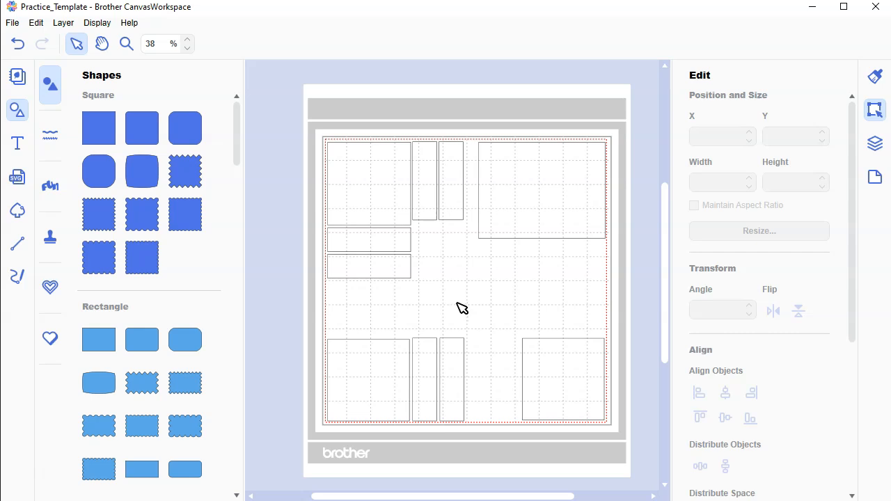
{"action": "left_click", "coordinate": [401, 225]}
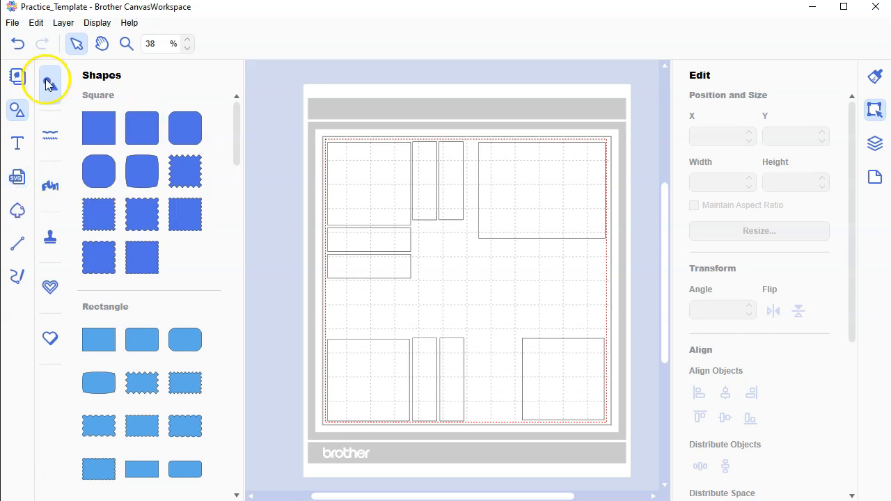
Step: Start a new project and import the SVG file Mini_Pizza_Boxes_DSP_Template
{"action": "left_click", "coordinate": [12, 23]}
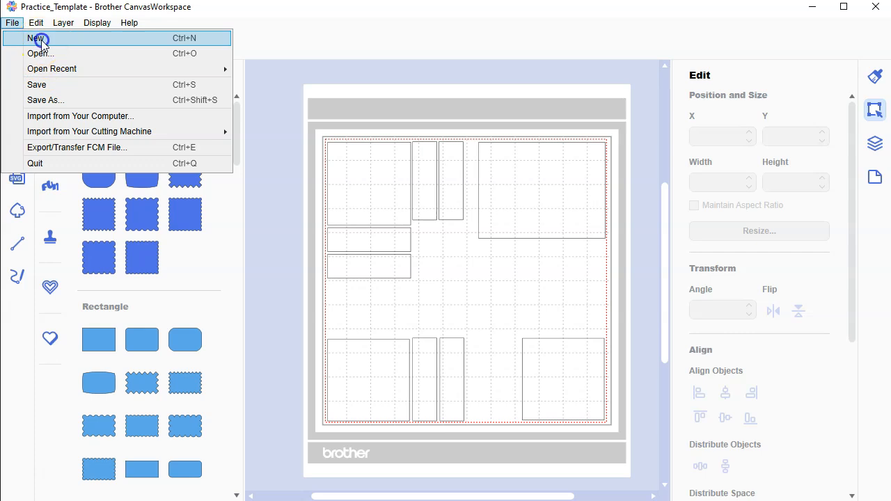
{"action": "left_click", "coordinate": [40, 38]}
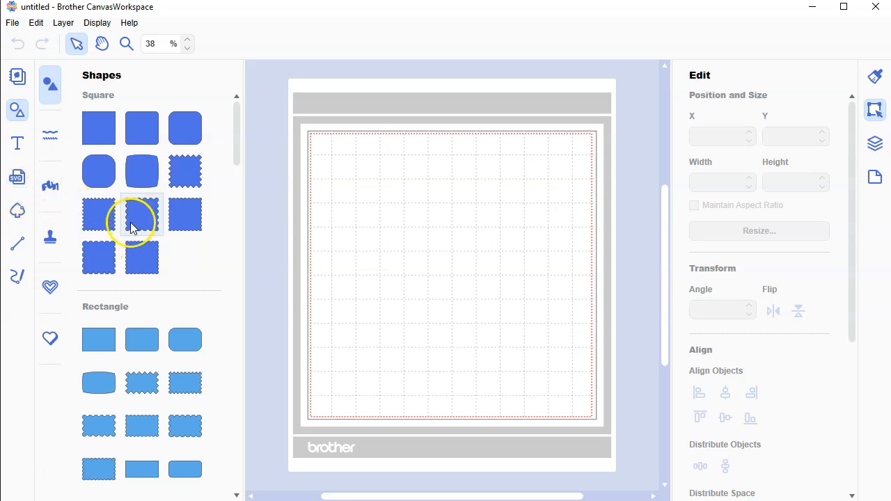
{"action": "left_click", "coordinate": [18, 186]}
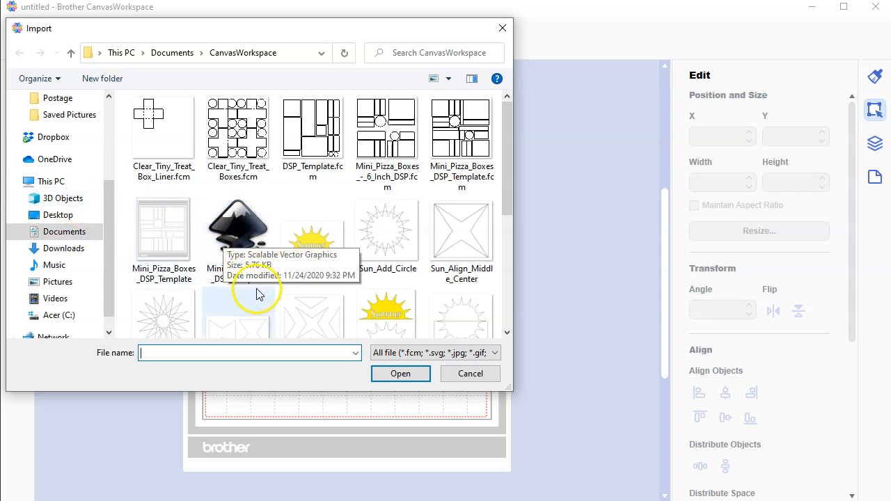
{"action": "left_click", "coordinate": [227, 237]}
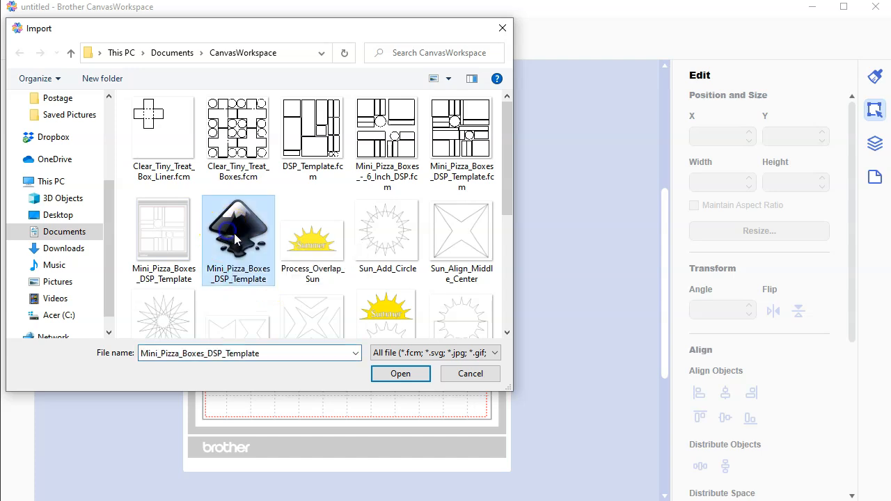
{"action": "left_click", "coordinate": [400, 373]}
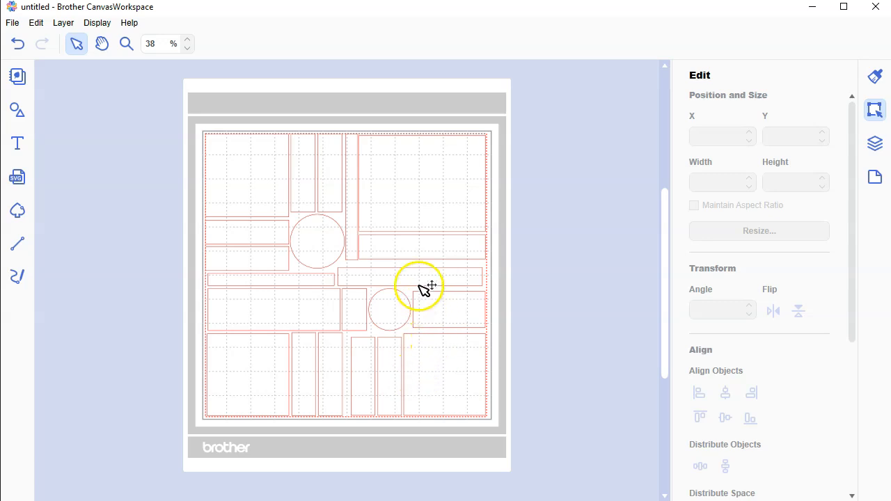
Step: Check the size of the large upper-right rectangle in the imported template
{"action": "left_click", "coordinate": [401, 201]}
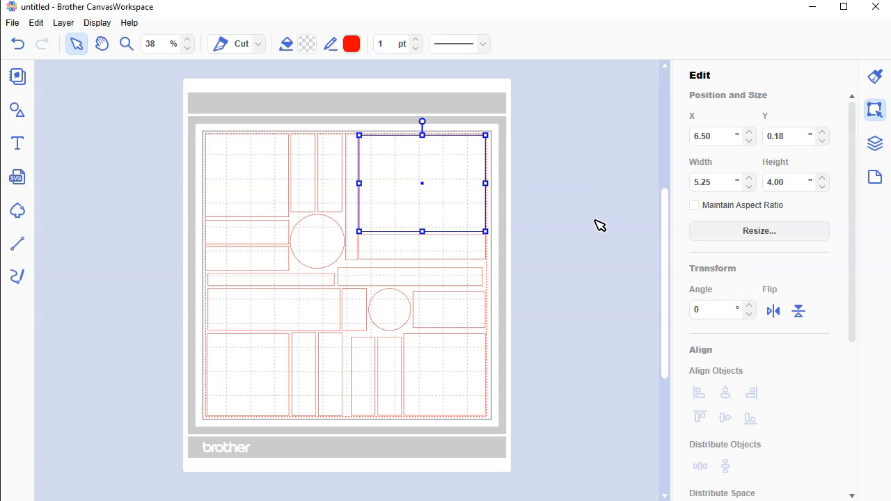
{"action": "left_click", "coordinate": [14, 22]}
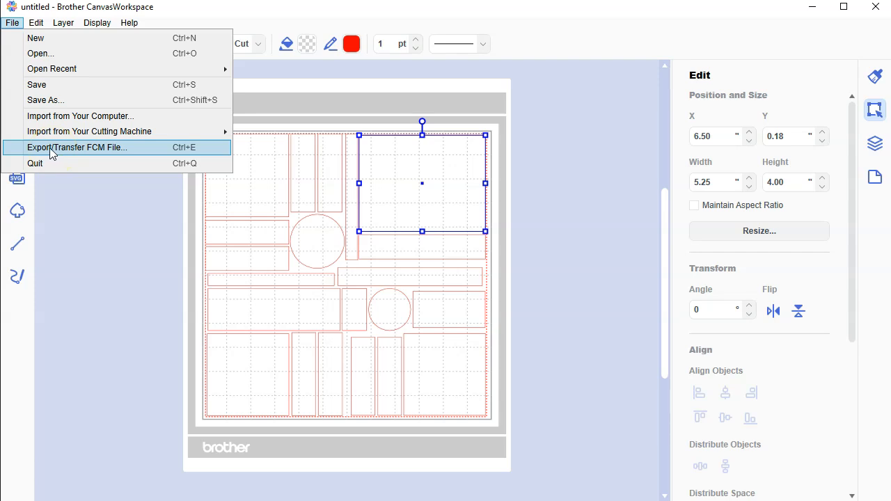
{"action": "left_click", "coordinate": [43, 201]}
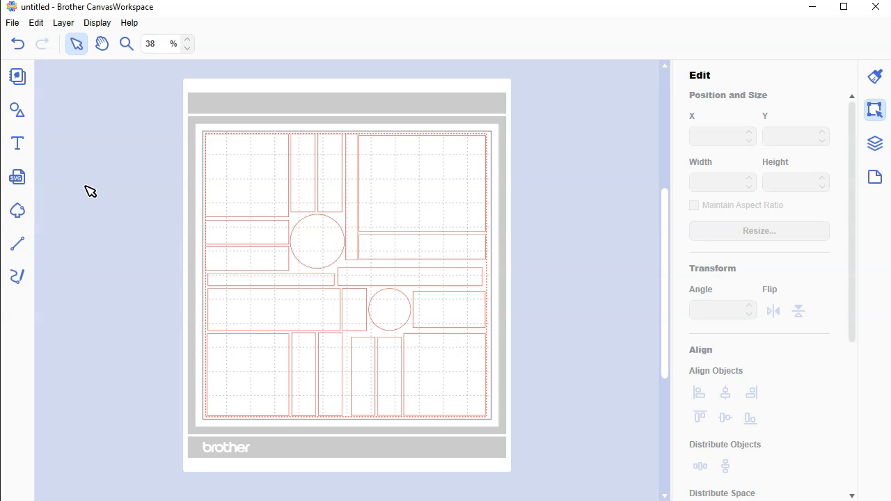
Step: Open the recent project Mini_Pizza_Boxes_DSP_Template.cwprj without saving the changes to the untitled project
{"action": "left_click", "coordinate": [13, 22]}
{"action": "mouse_move", "coordinate": [39, 66]}
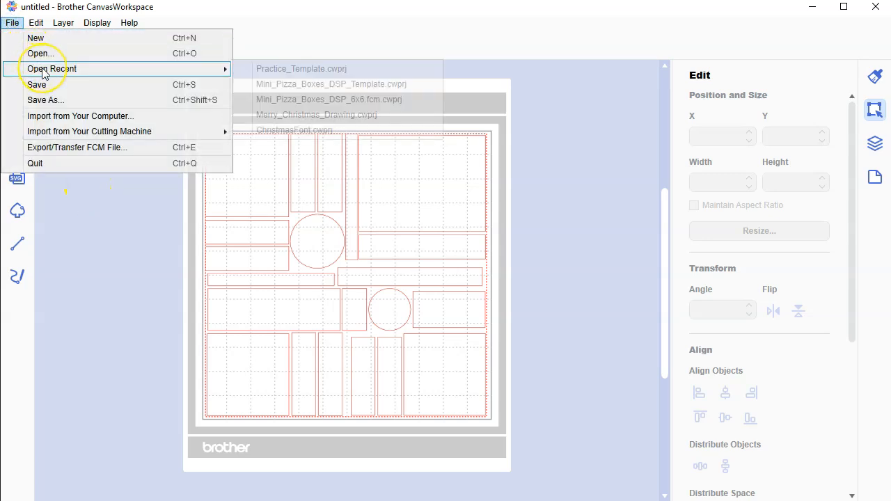
{"action": "left_click", "coordinate": [299, 86]}
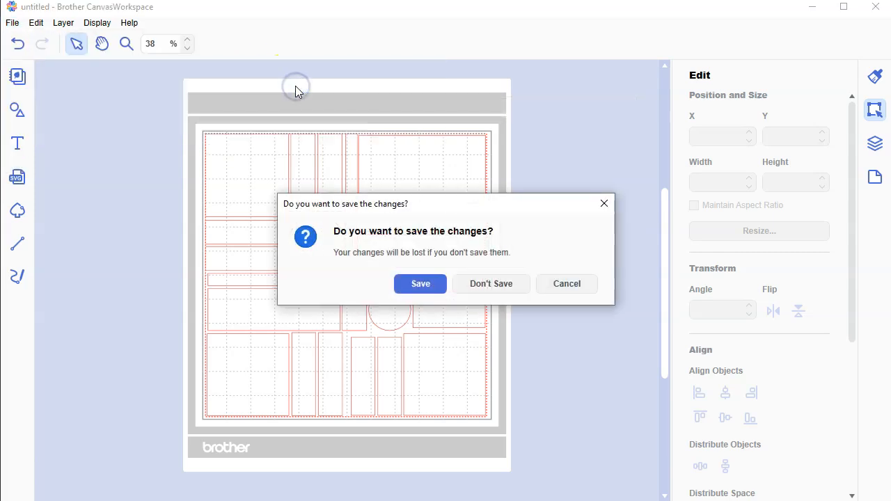
{"action": "left_click", "coordinate": [493, 286]}
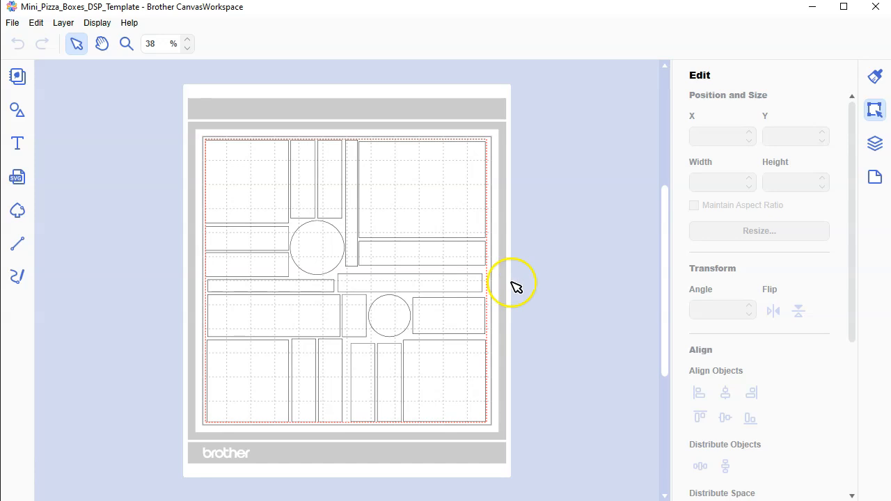
{"action": "left_click", "coordinate": [568, 277]}
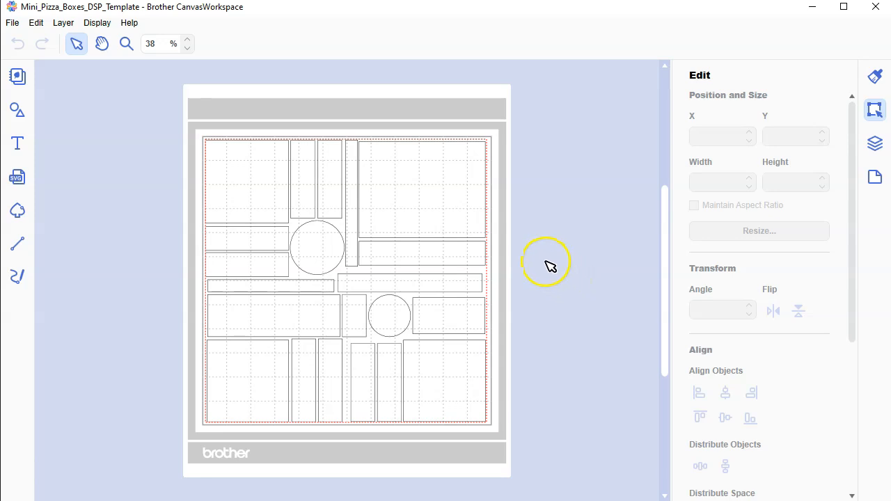
Step: Check the sizes of the template's three corner squares, the wide rectangle above the lower-left square and the large upper-right rectangle
{"action": "left_click", "coordinate": [251, 177]}
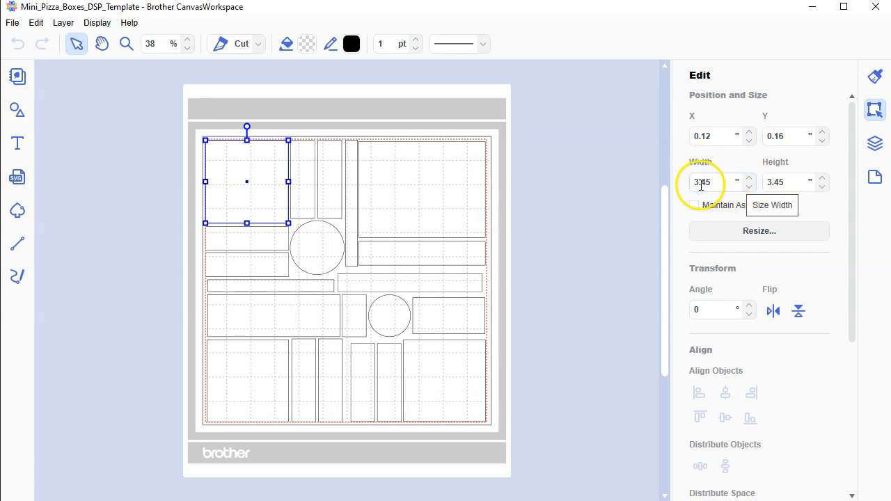
{"action": "left_click", "coordinate": [244, 360]}
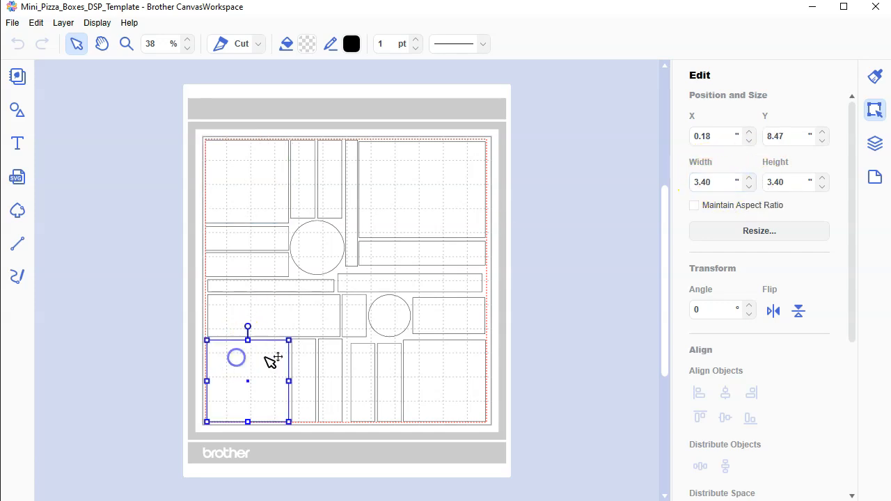
{"action": "left_click", "coordinate": [452, 362]}
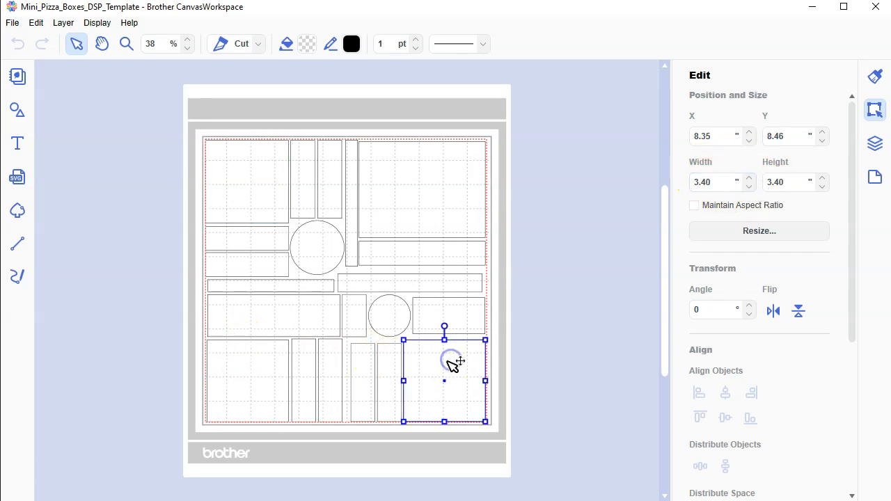
{"action": "left_click", "coordinate": [297, 319]}
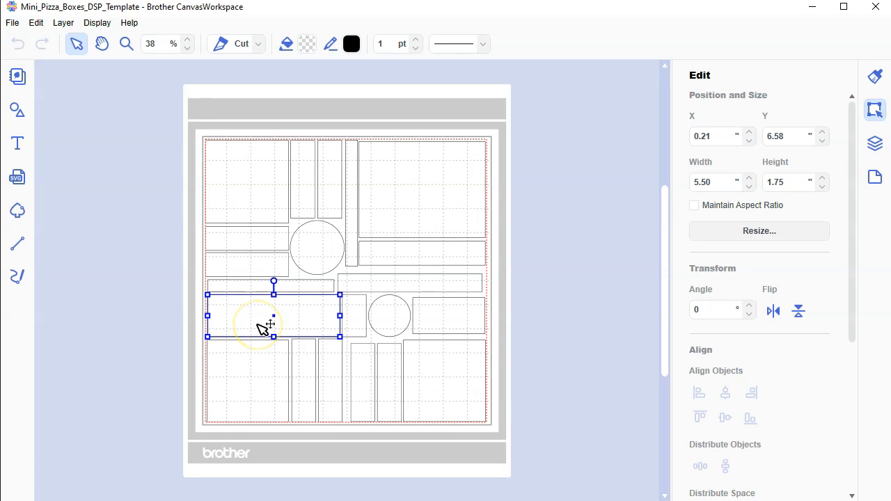
{"action": "left_click", "coordinate": [432, 198]}
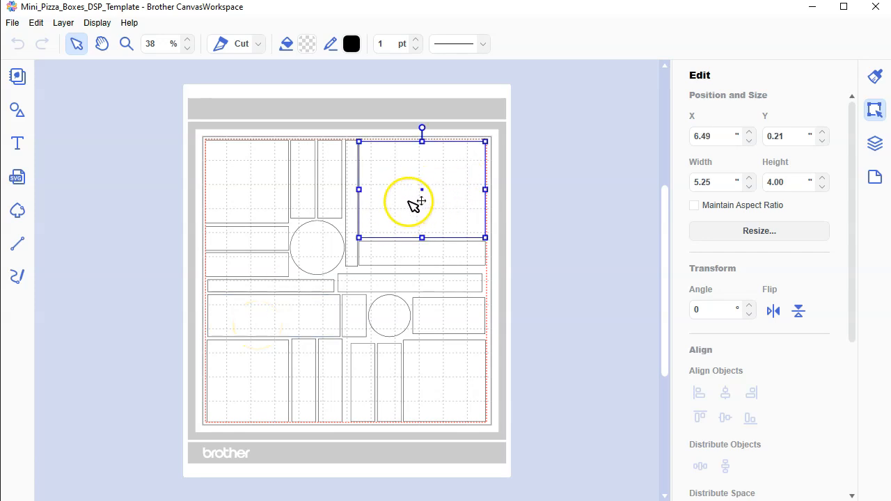
Step: Check the sizes of the two upper vertical strips, the circles, the long middle strip and the small rectangle beside the lower circle
{"action": "left_click", "coordinate": [311, 185]}
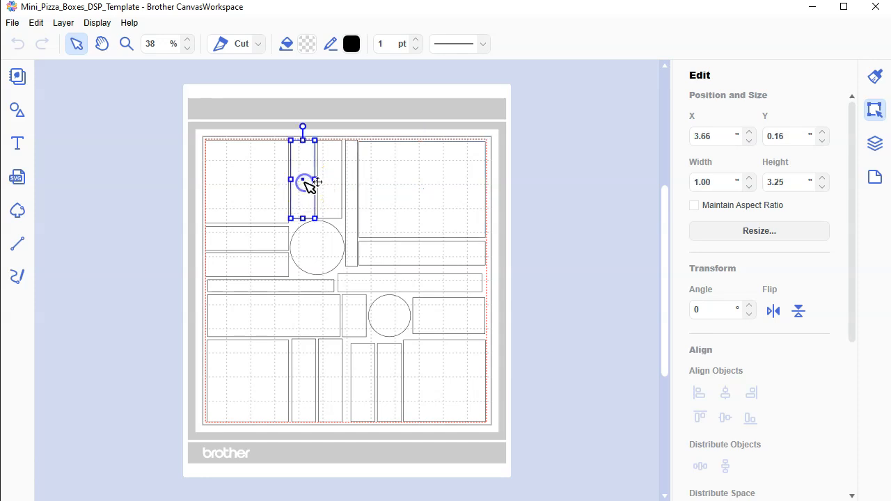
{"action": "left_click", "coordinate": [335, 188]}
{"action": "left_click", "coordinate": [319, 251]}
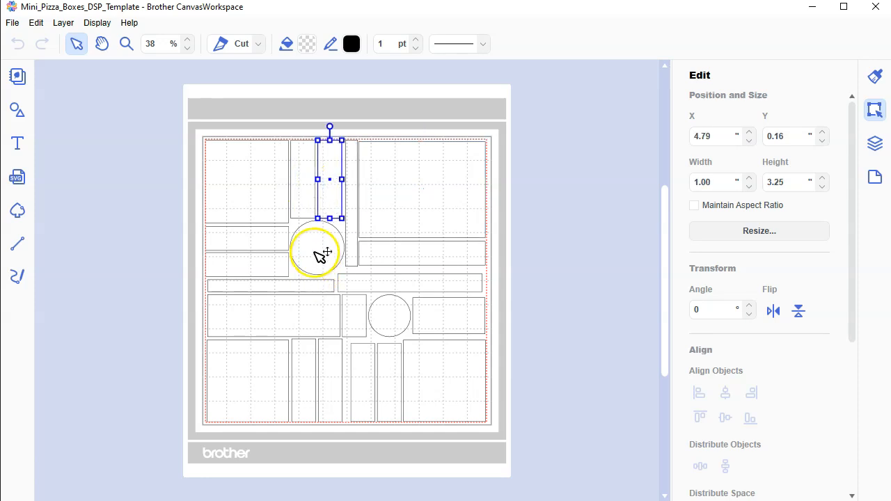
{"action": "left_click", "coordinate": [388, 313]}
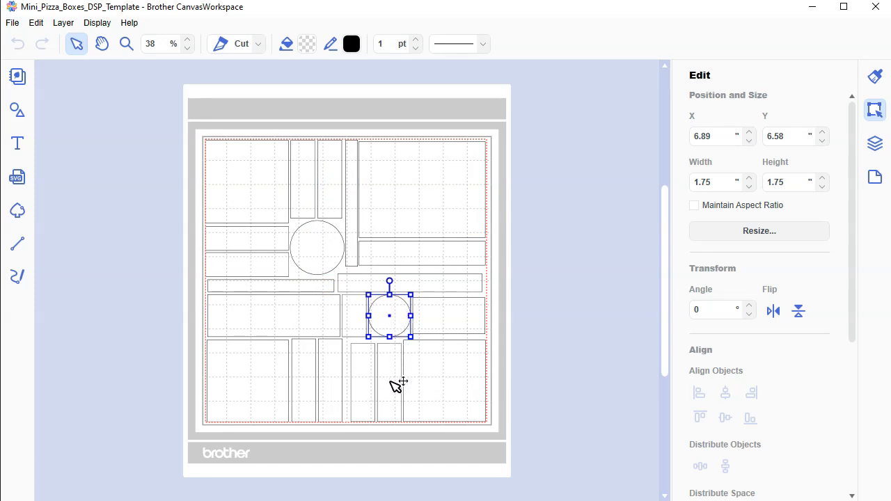
{"action": "left_click", "coordinate": [452, 284]}
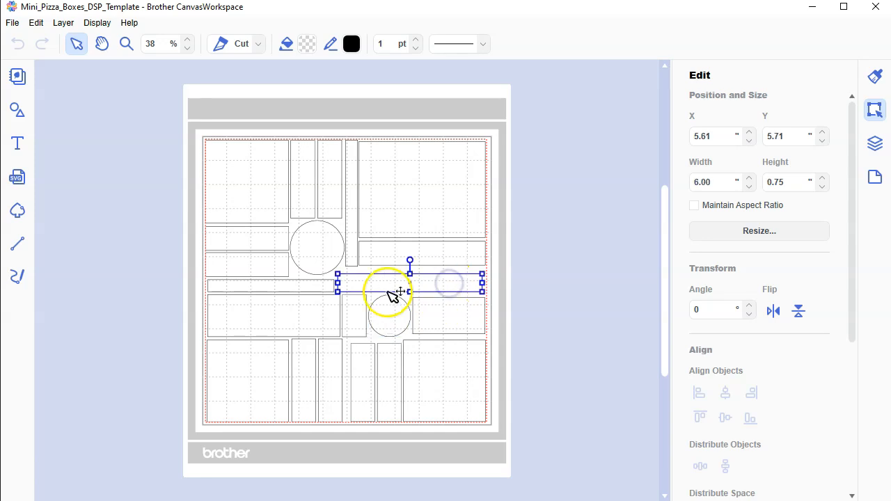
{"action": "left_click", "coordinate": [357, 328]}
{"action": "left_click", "coordinate": [352, 328]}
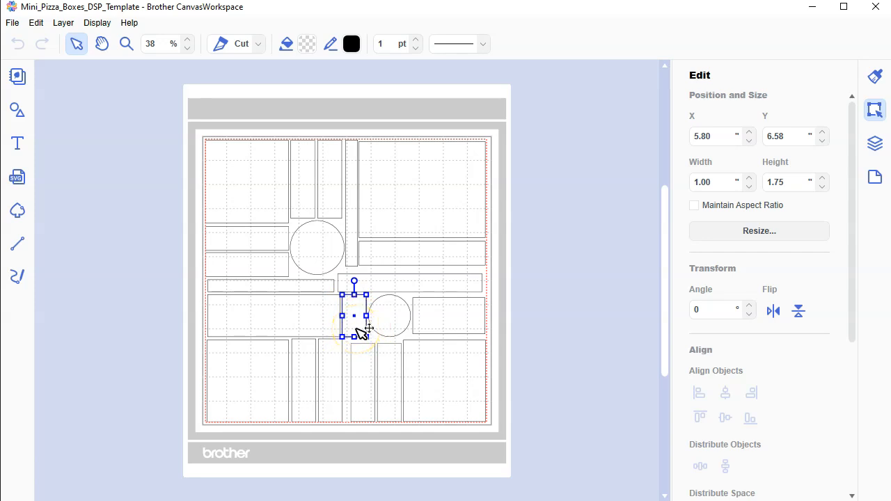
{"action": "left_click", "coordinate": [543, 284]}
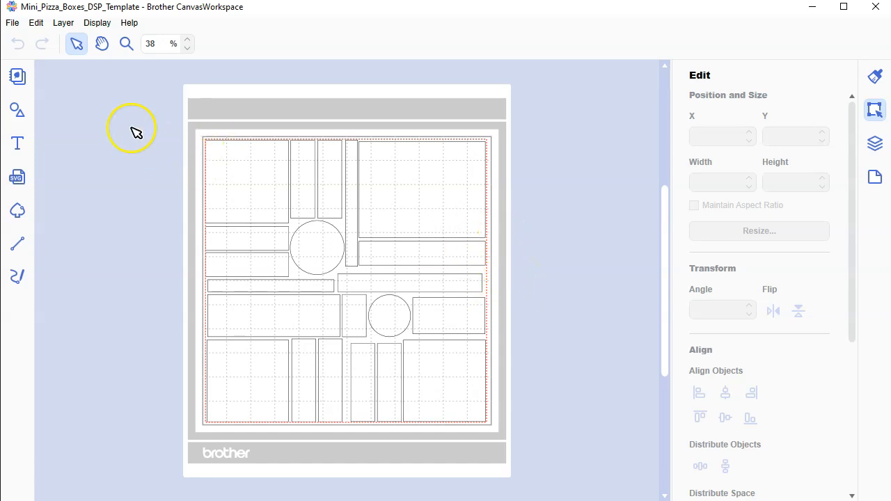
Step: Open the recent project Practice_Template.cwprj to compare its layout, and return to the Mini_Pizza_Boxes_DSP_Template.cwprj project
{"action": "left_click", "coordinate": [13, 23]}
{"action": "mouse_move", "coordinate": [47, 69]}
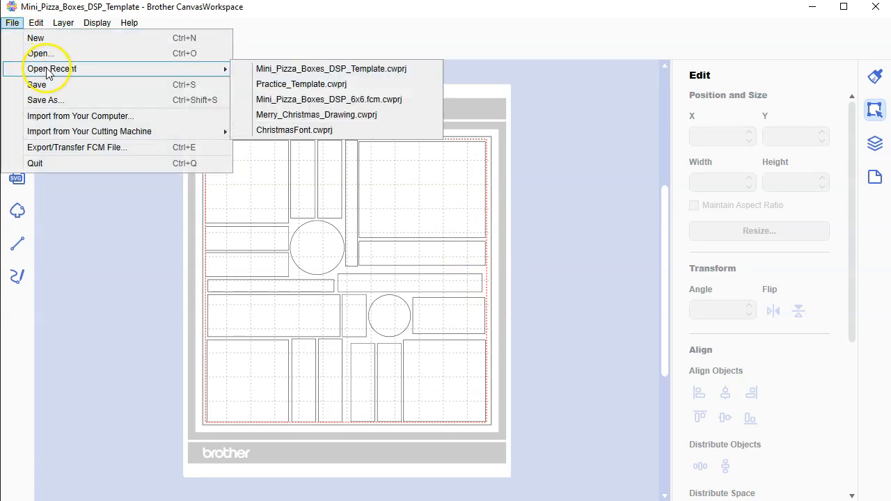
{"action": "left_click", "coordinate": [267, 84]}
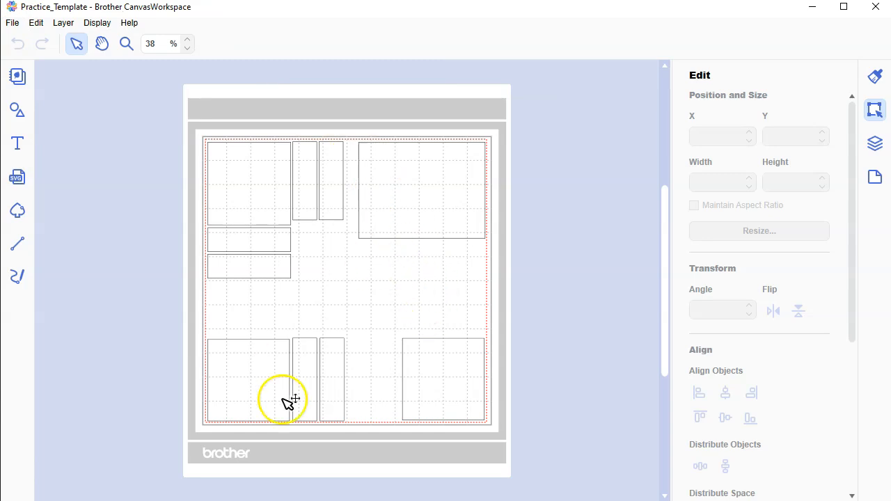
{"action": "left_click", "coordinate": [11, 23]}
{"action": "mouse_move", "coordinate": [132, 69]}
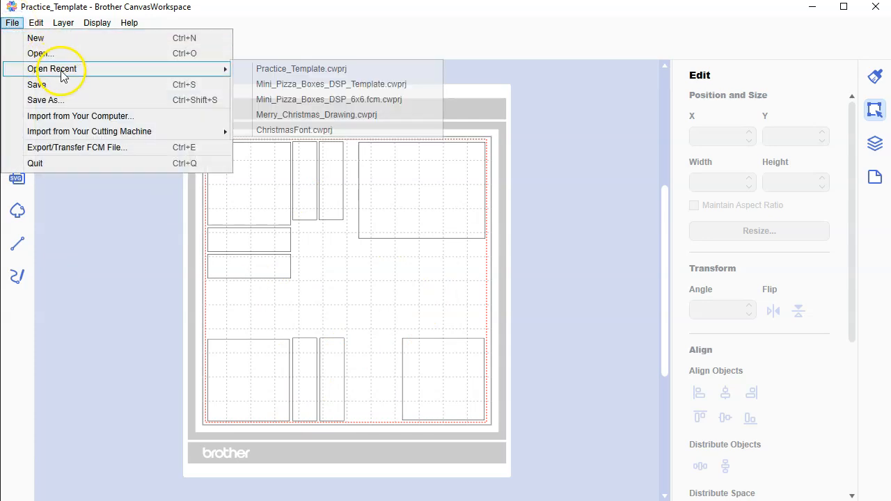
{"action": "left_click", "coordinate": [312, 86]}
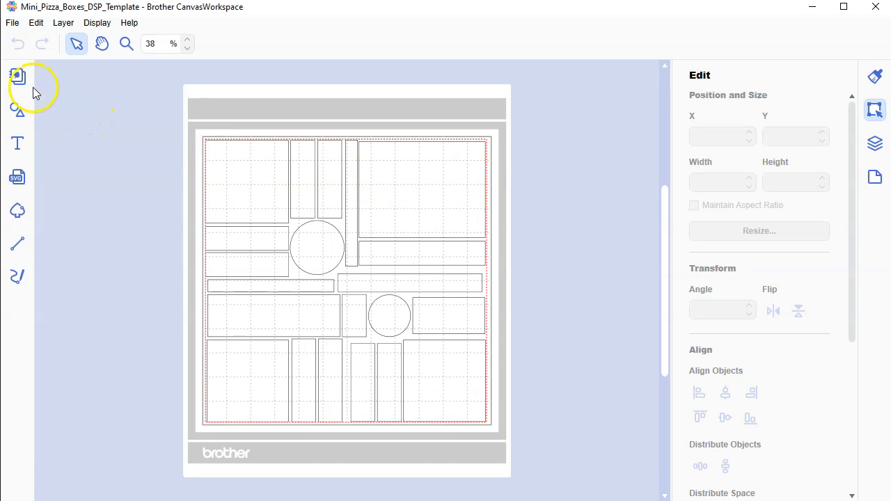
Step: Transfer the Mini_Pizza_Boxes_DSP_Template layout as an FCM file to the registered cutting machine via the internet
{"action": "left_click", "coordinate": [18, 31]}
{"action": "left_click", "coordinate": [10, 31]}
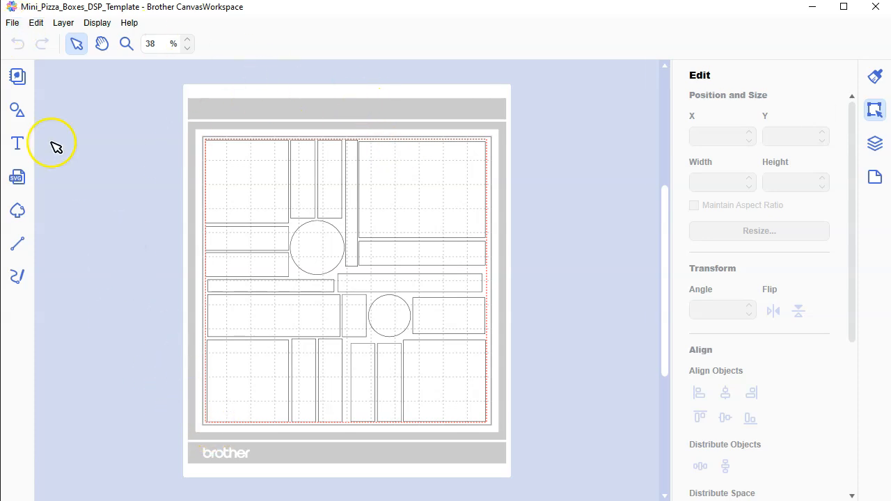
{"action": "left_click", "coordinate": [12, 25]}
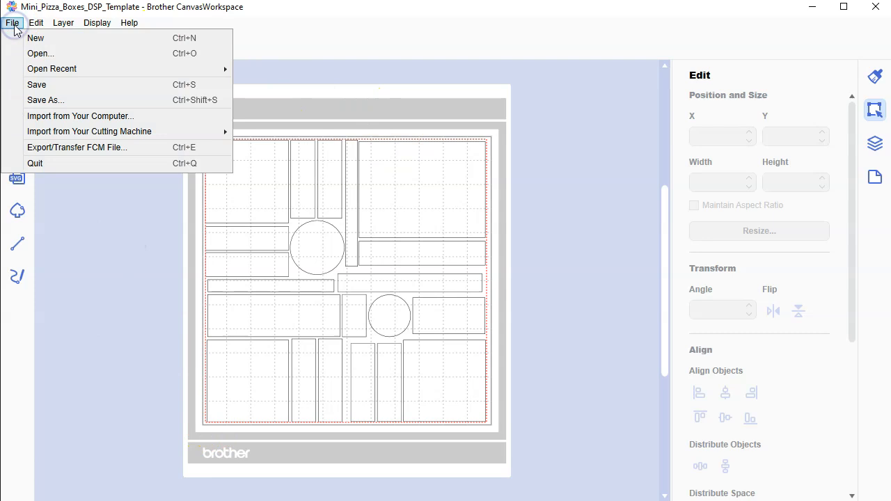
{"action": "left_click", "coordinate": [73, 147]}
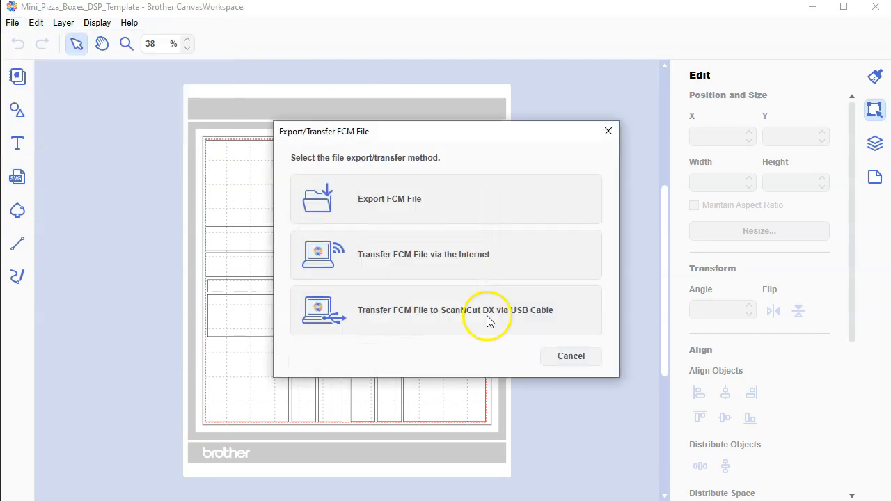
{"action": "left_click", "coordinate": [415, 255]}
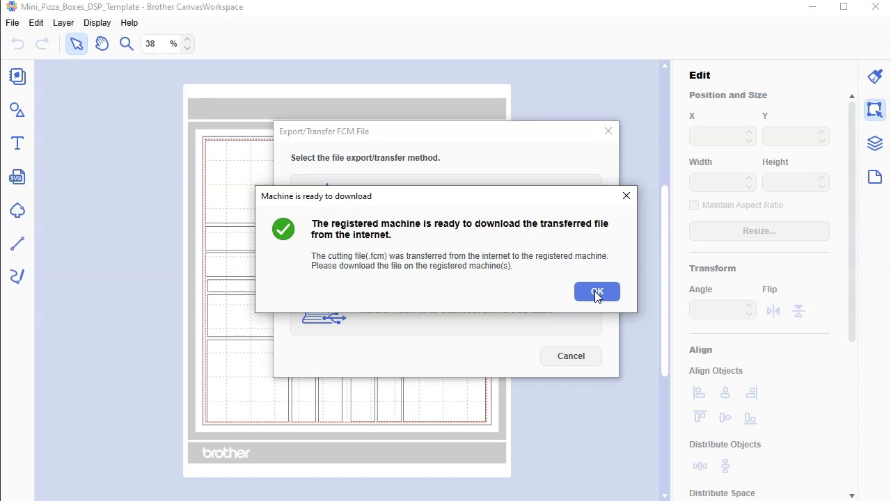
{"action": "left_click", "coordinate": [596, 293]}
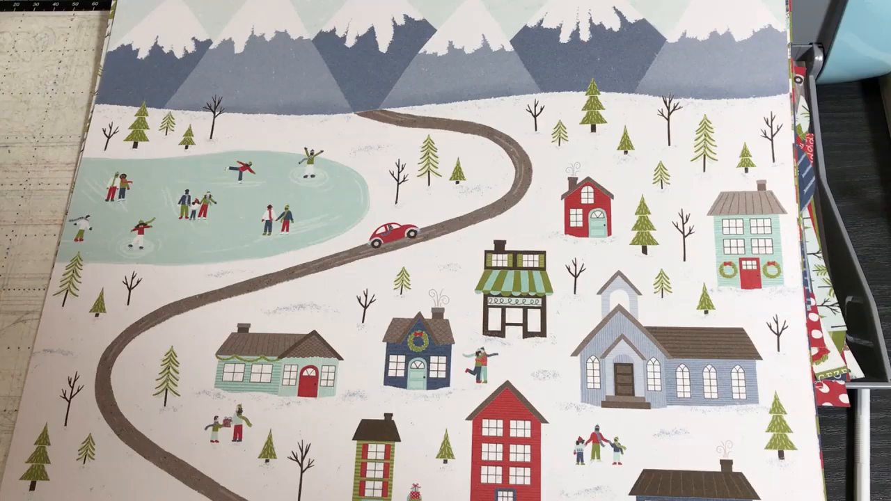